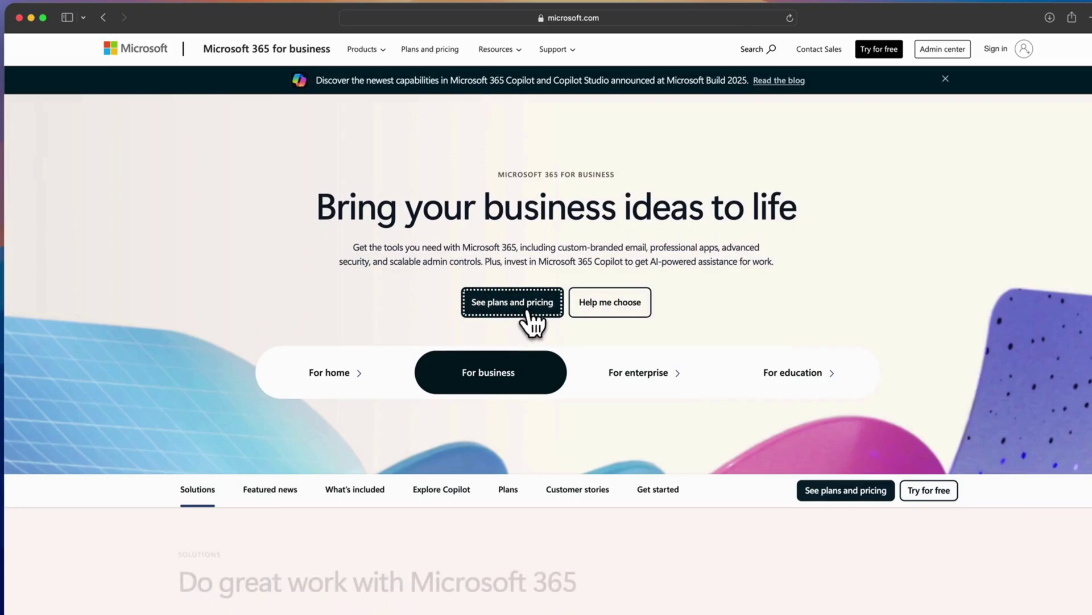
Go from microsoft.com to the Microsoft 365 admin center and sign in.
click(528, 313)
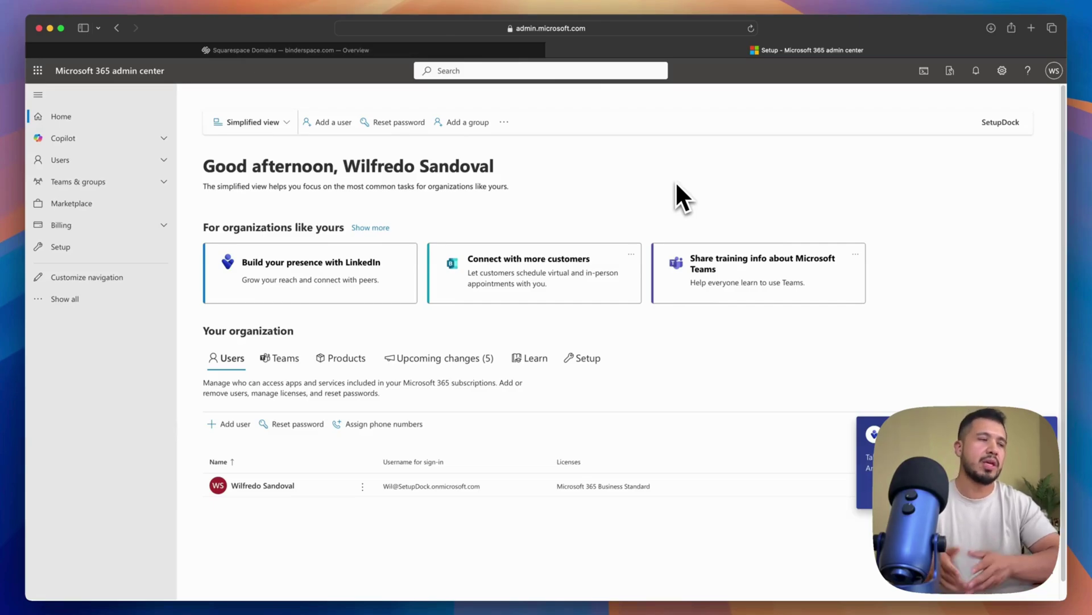
Open the 'Get your custom domain set up' guide under Setup's Sign-in and security section.
click(330, 50)
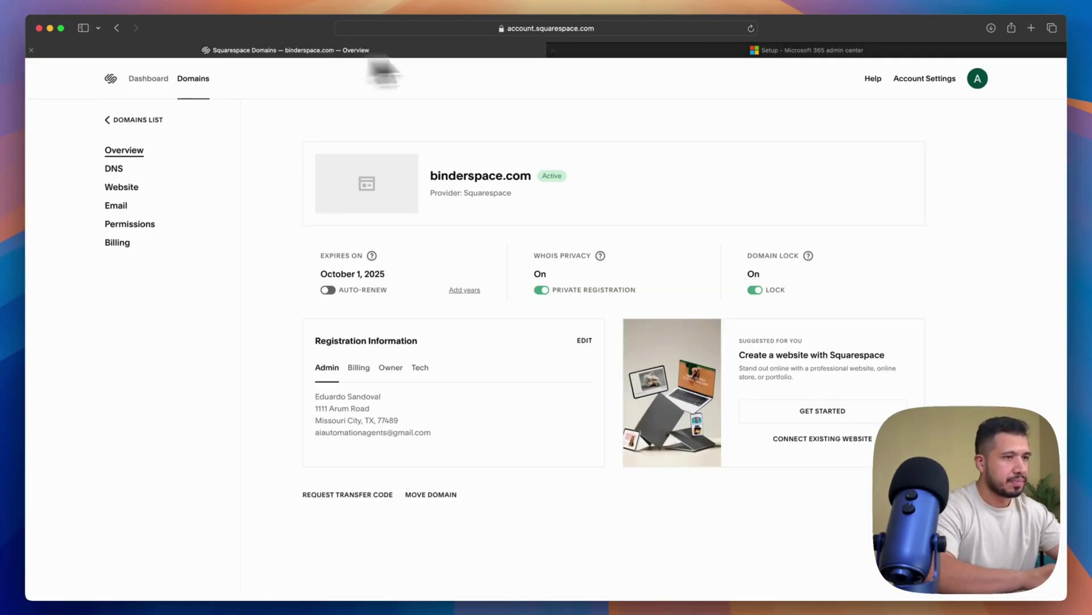
click(750, 52)
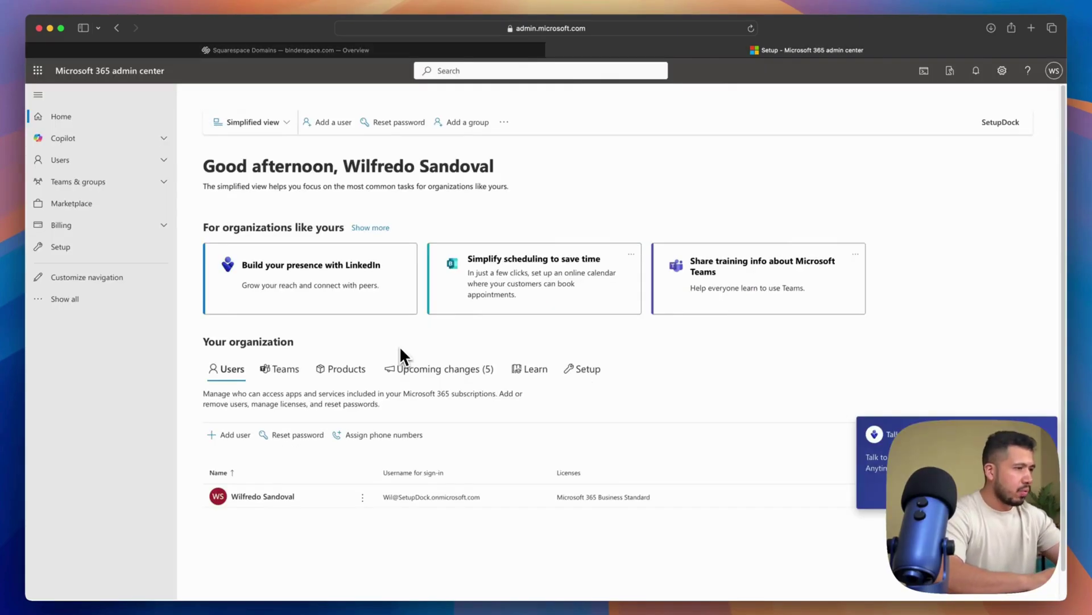
click(126, 257)
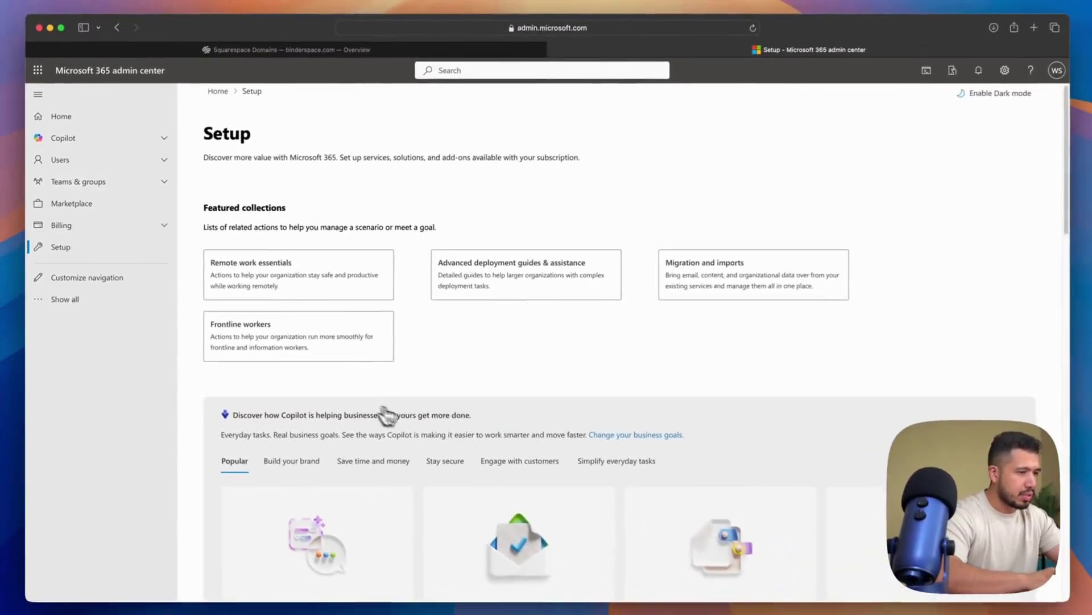
scroll(387, 415, down, 10)
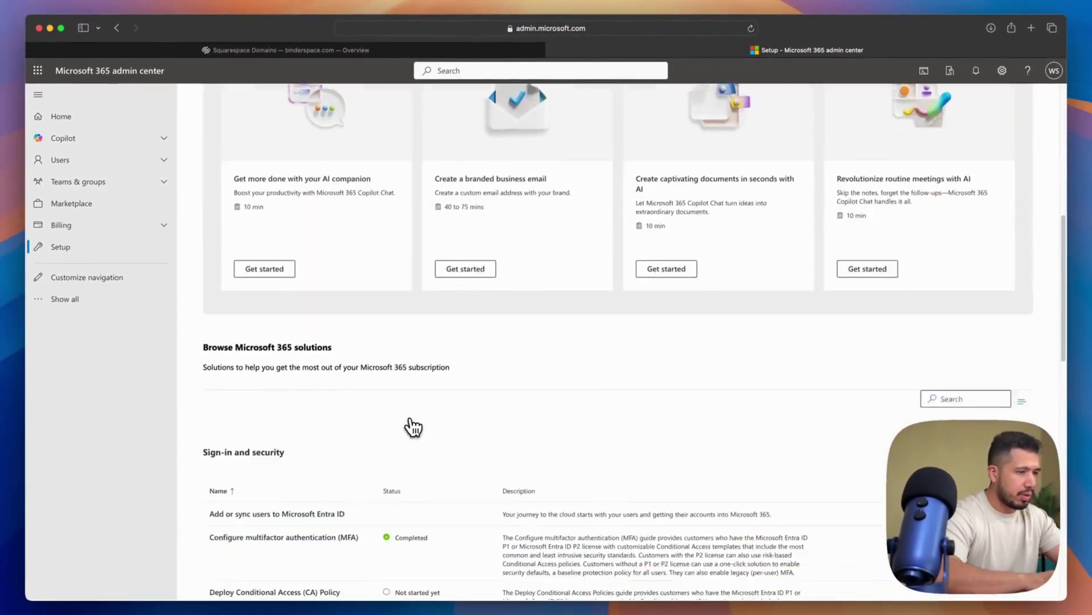
scroll(413, 427, down, 5)
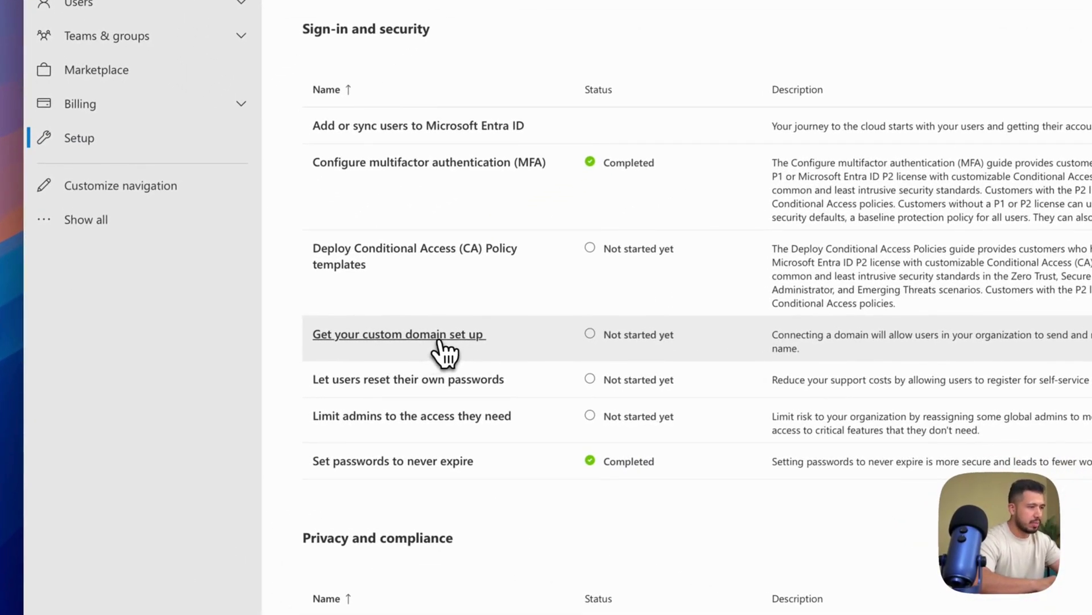
click(441, 341)
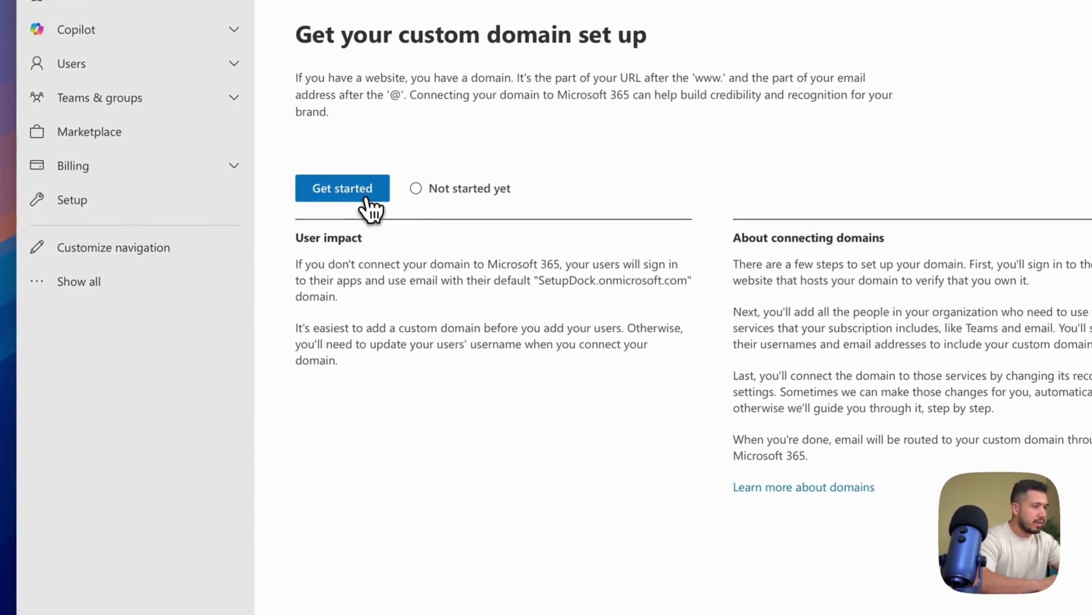
Start the Add domain wizard and submit binderspace.com as the domain name.
click(367, 200)
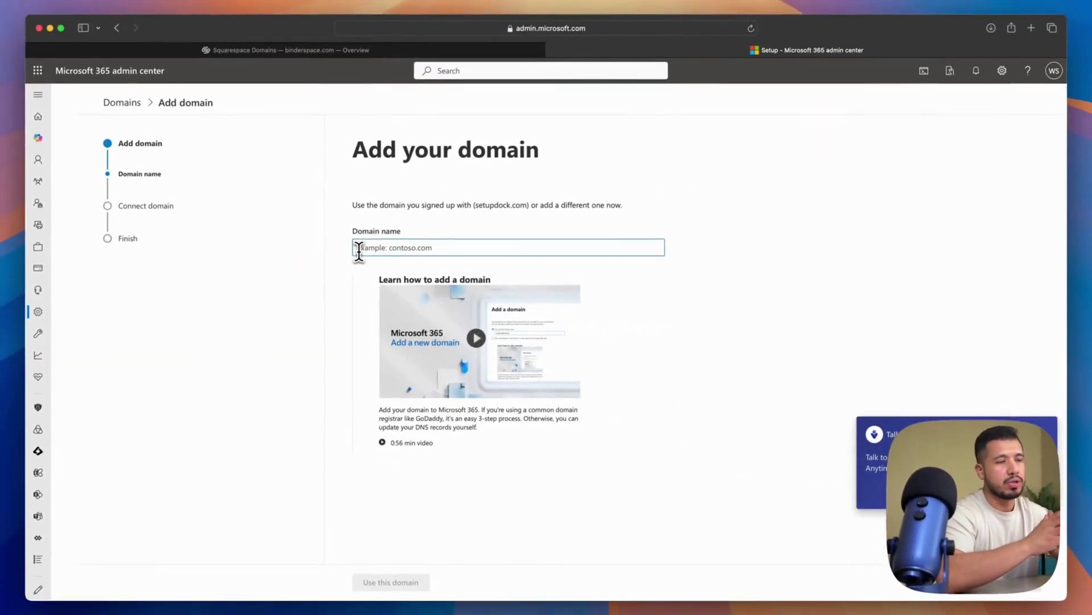
text(binderspace.com)
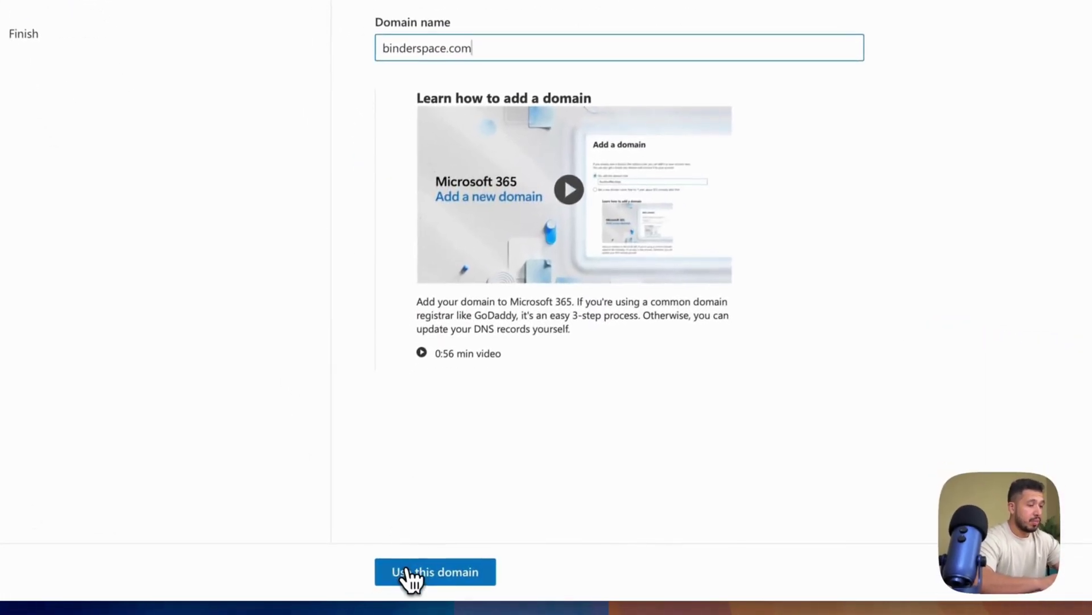
click(373, 583)
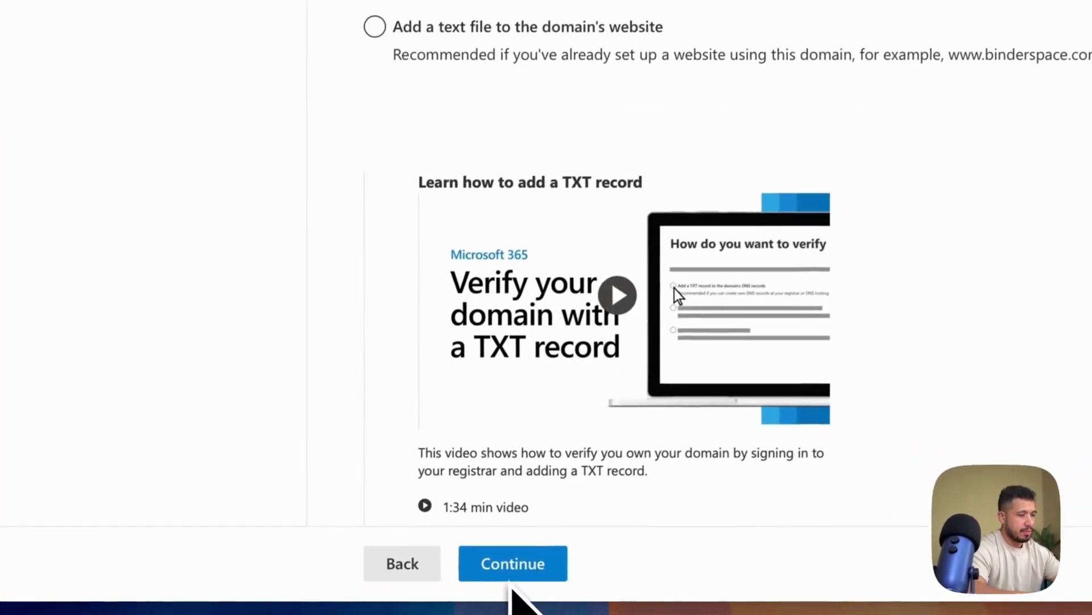
Show the TXT verification record for binderspace.com: name @, the MS= value, TTL 3600.
click(426, 582)
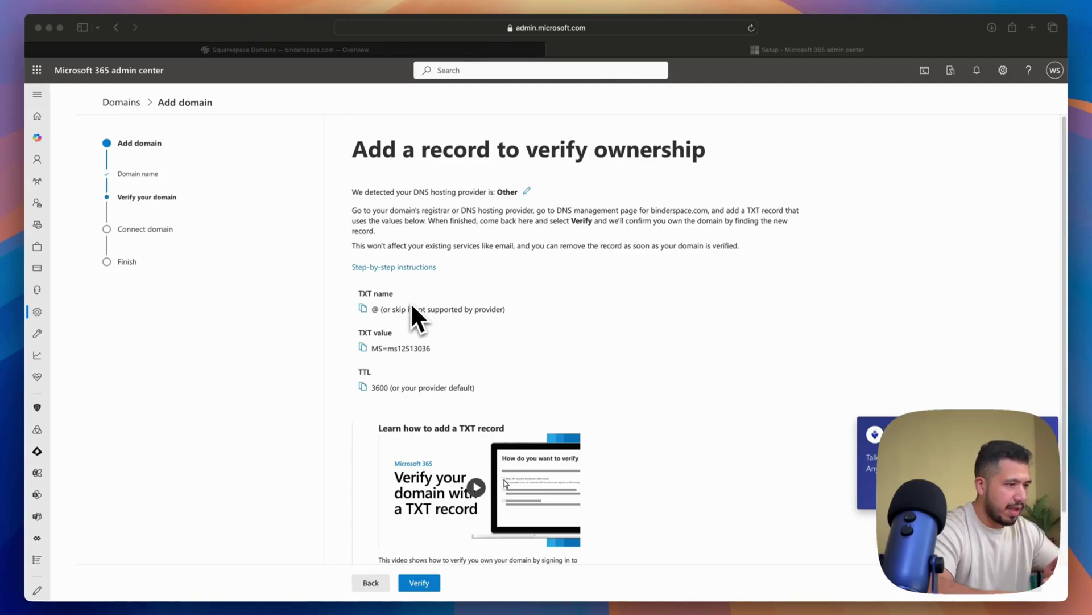
scroll(420, 370, down, 2)
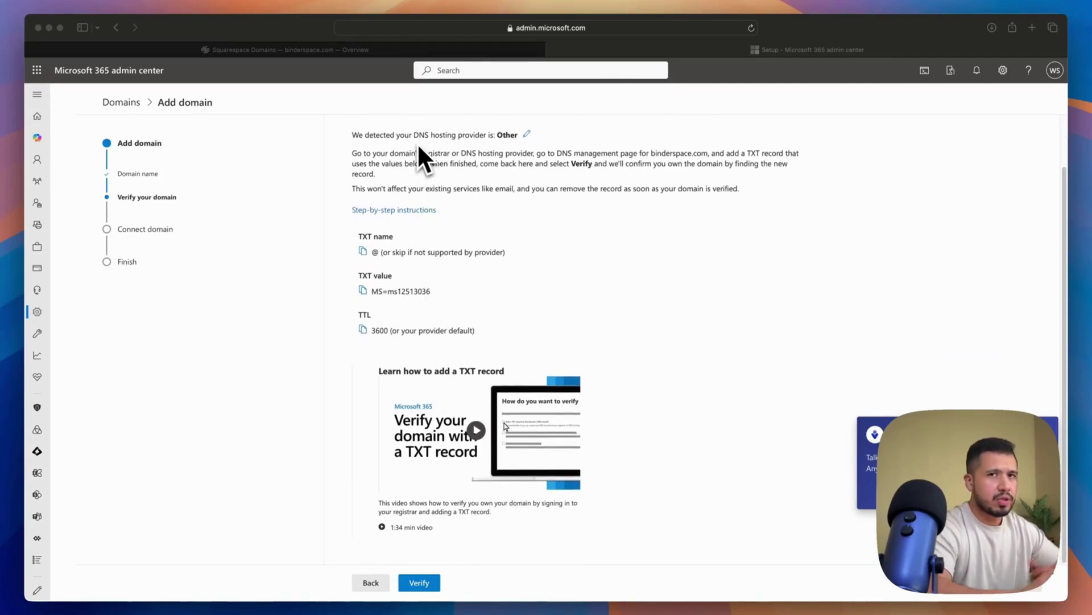
In Squarespace DNS Settings, start a new custom record with host @ and type TXT.
click(388, 52)
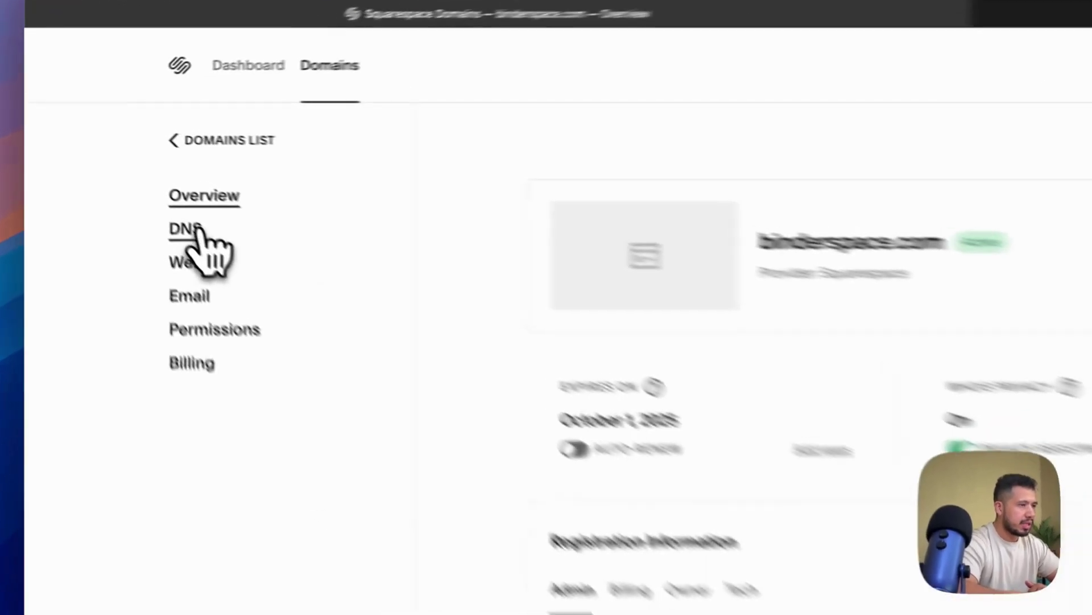
click(199, 232)
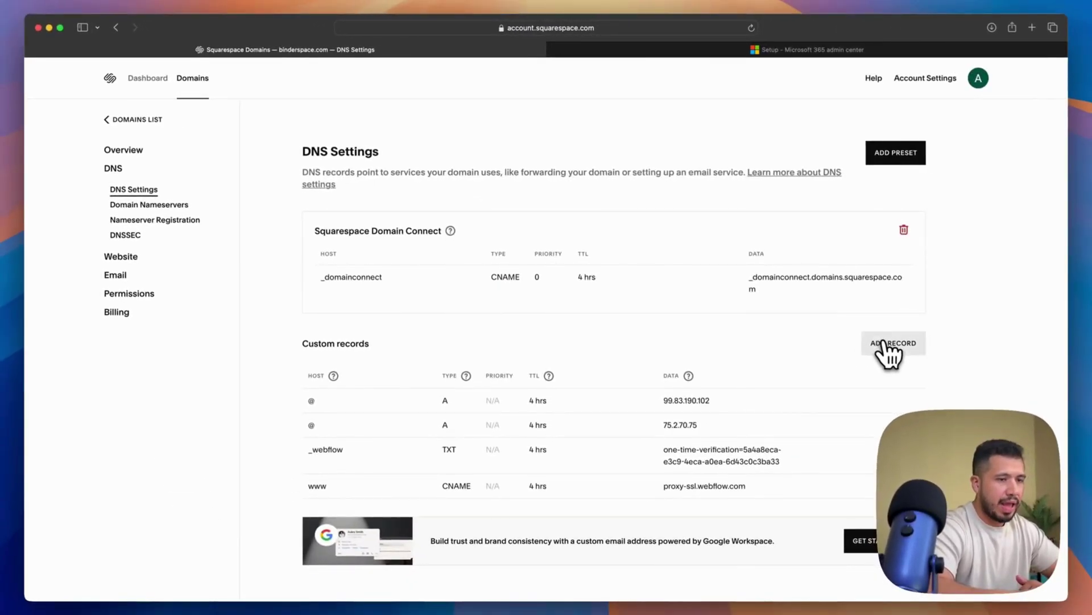
click(885, 343)
scroll(688, 359, down, 1)
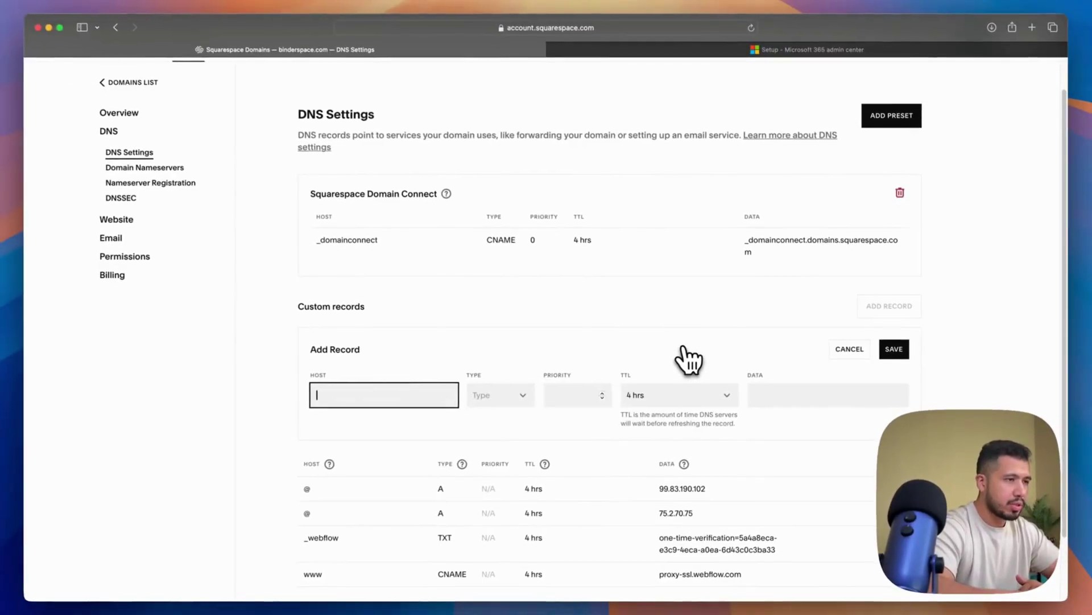
click(657, 51)
key(ctrl+shift+Tab)
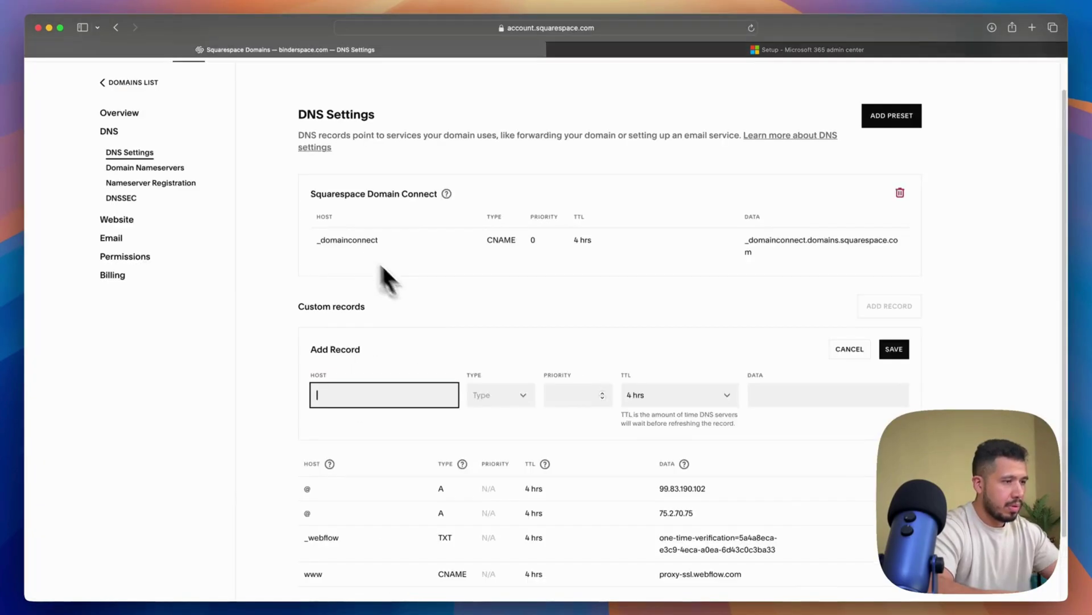
text(@)
click(506, 402)
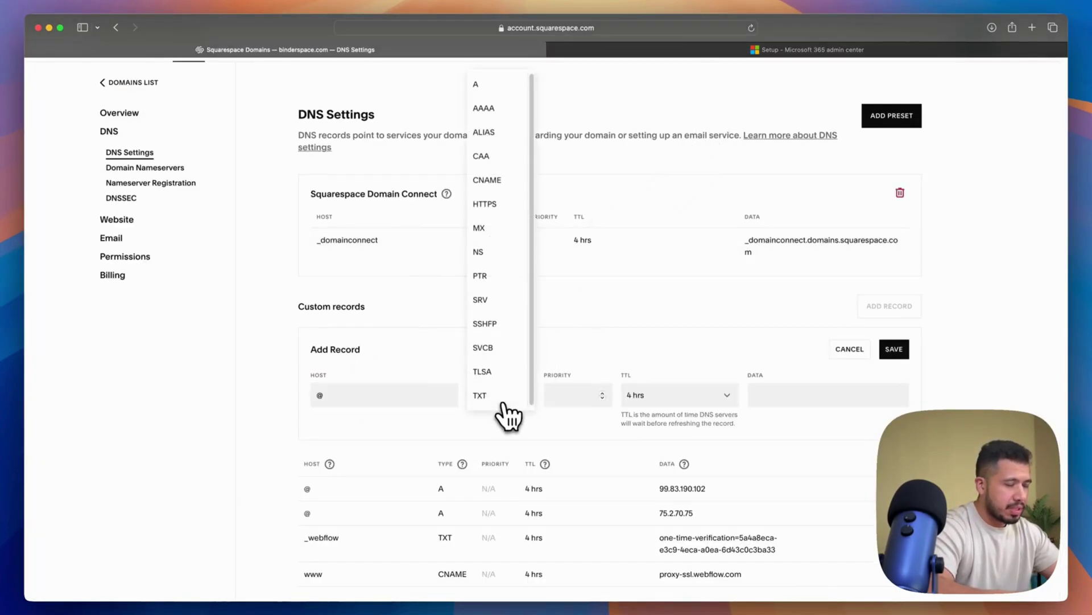
click(504, 401)
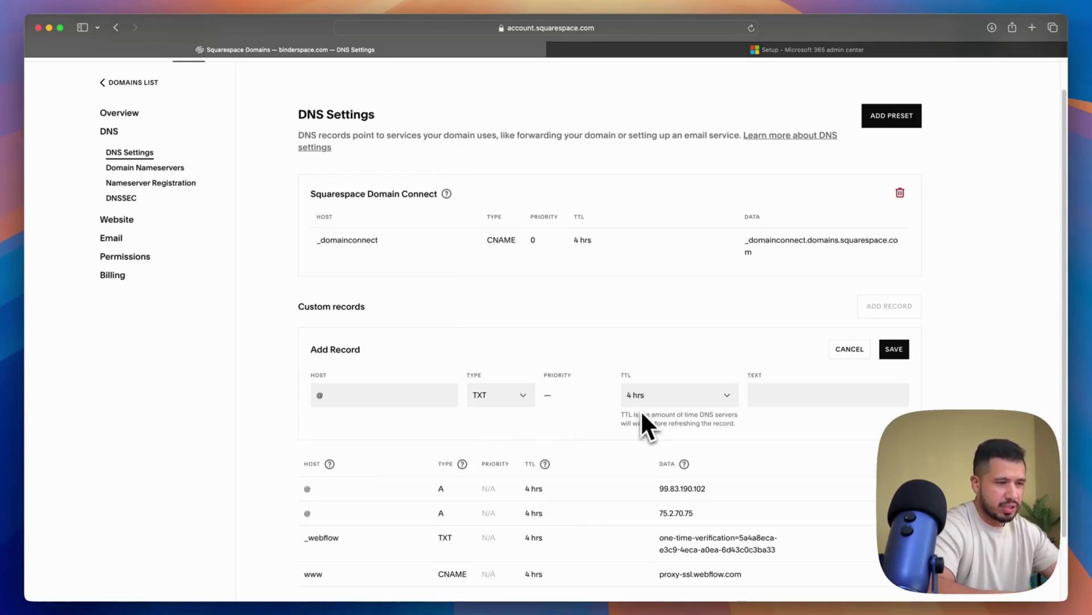
Copy MS=ms12513036 from Microsoft 365, paste it as the TXT value, and save.
click(784, 54)
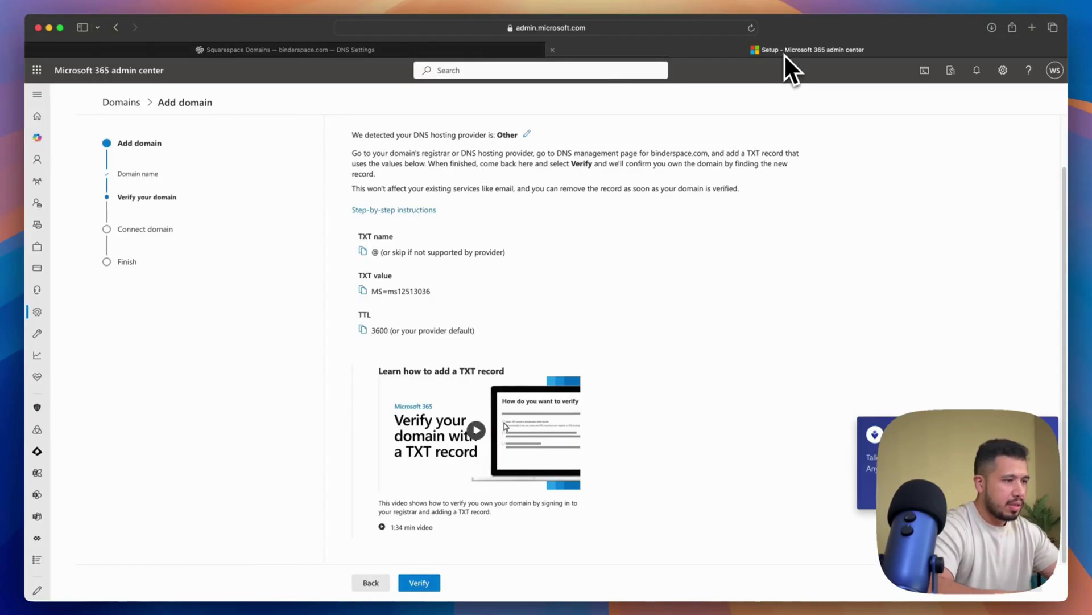
click(363, 291)
click(498, 51)
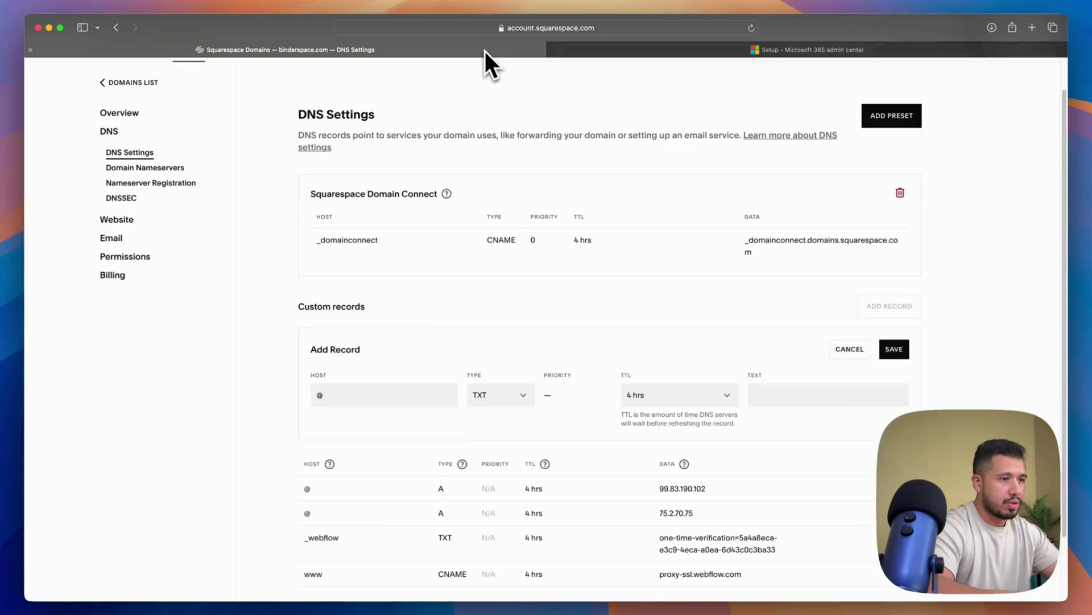
click(791, 394)
key(super+v)
click(894, 350)
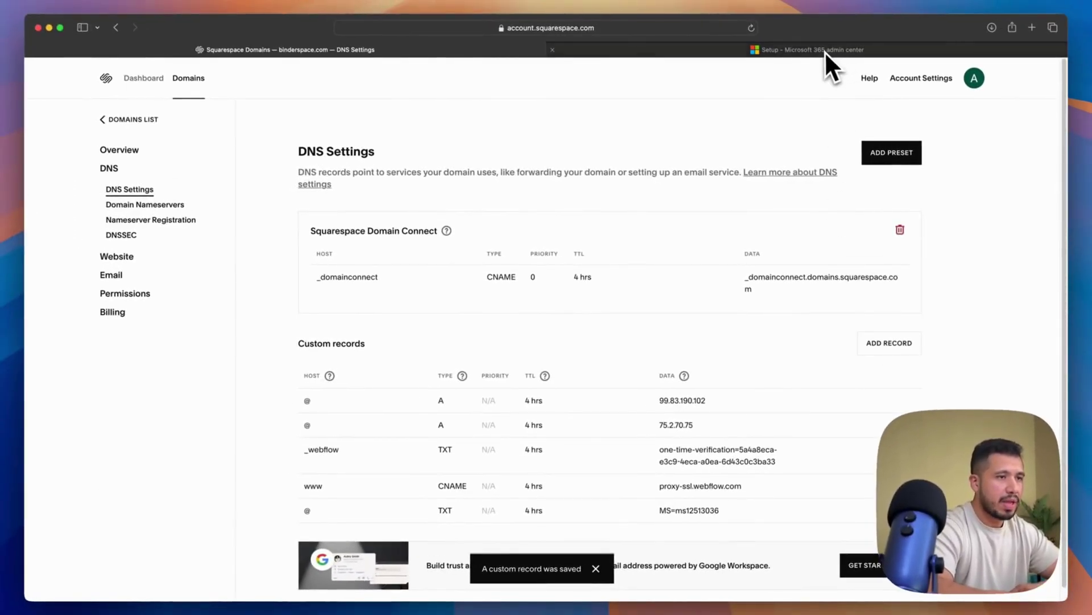
Verify binderspace.com and expand the MX record pointing to binderspace-com.mail.protection.outlook.com.
click(825, 50)
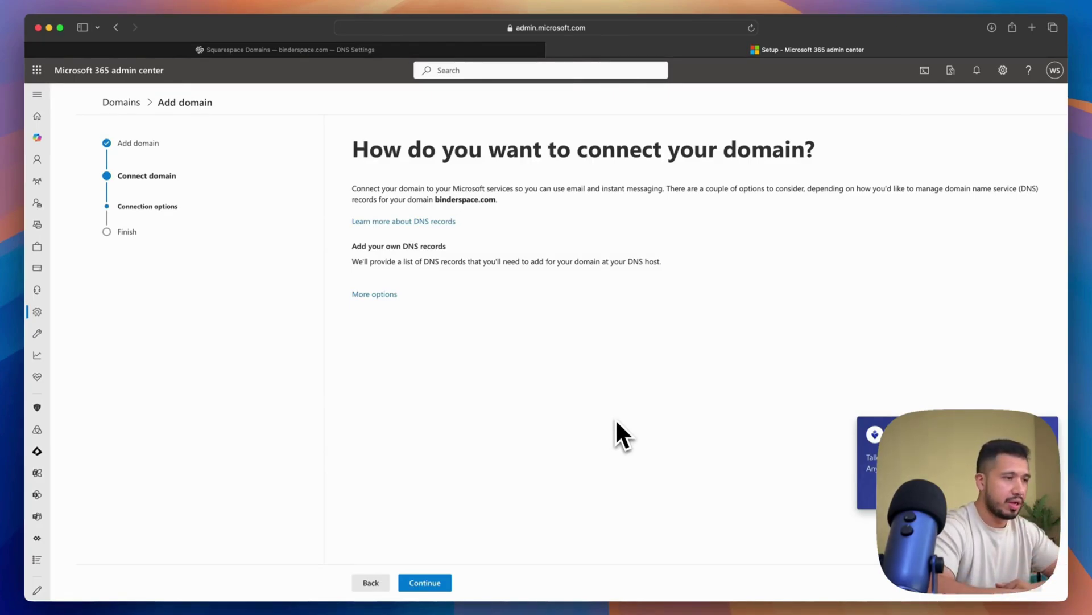
click(432, 582)
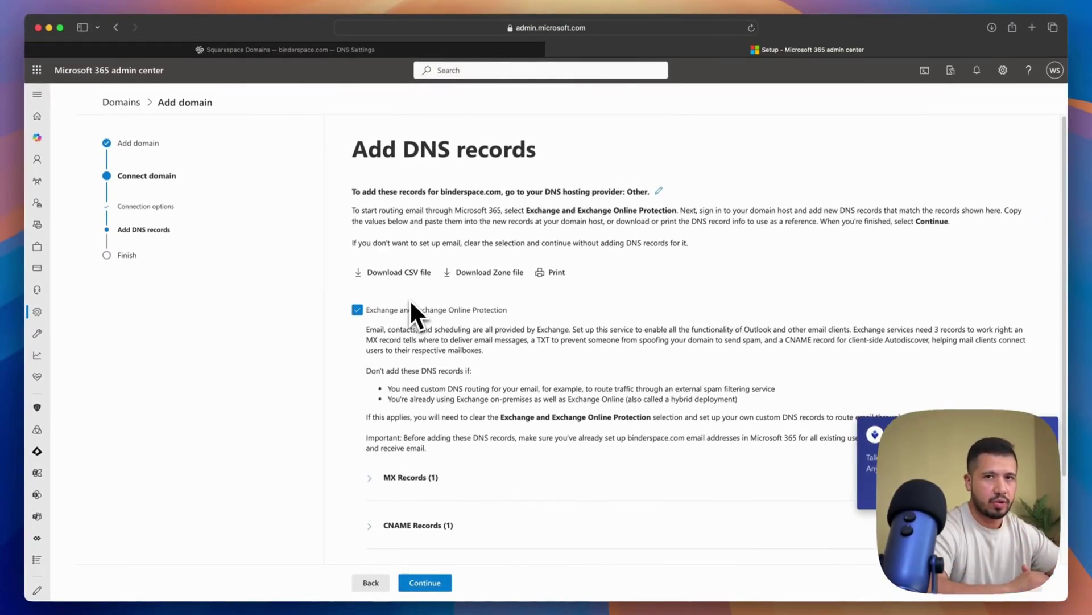
scroll(410, 303, down, 1)
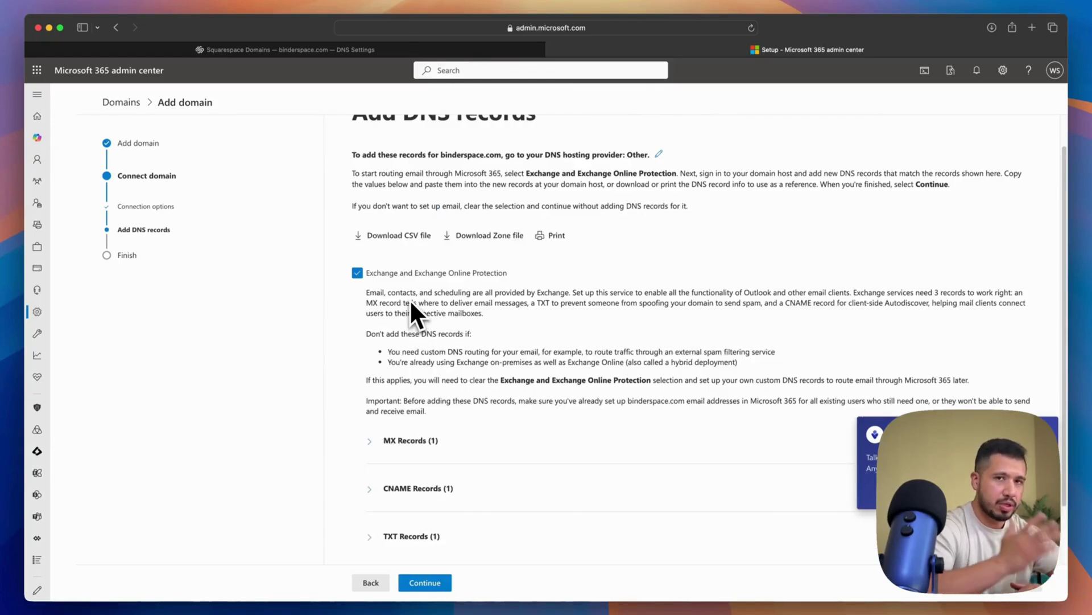
scroll(411, 303, down, 2)
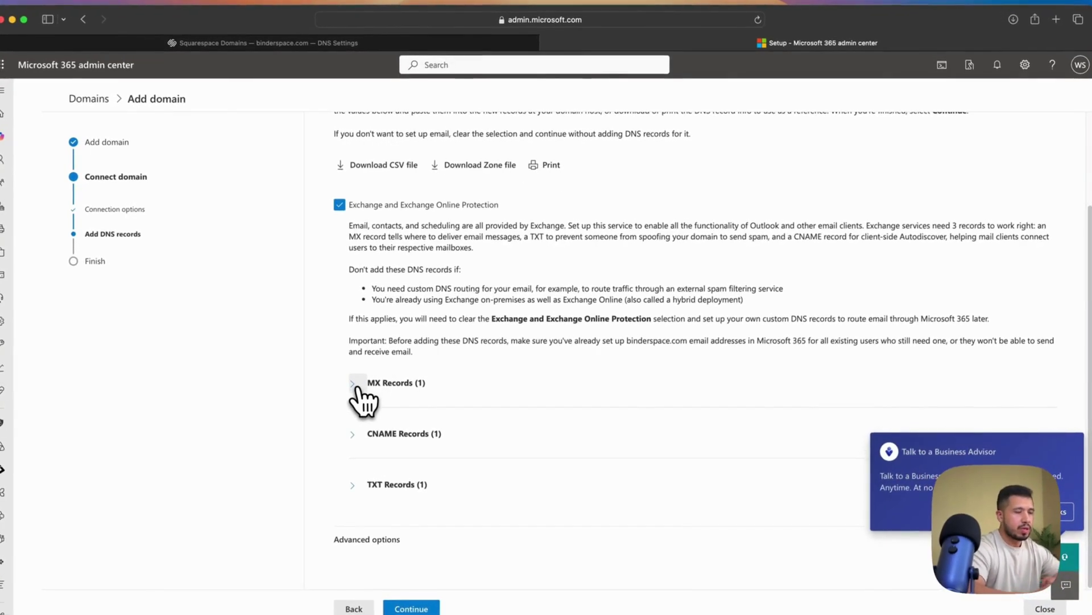
click(354, 384)
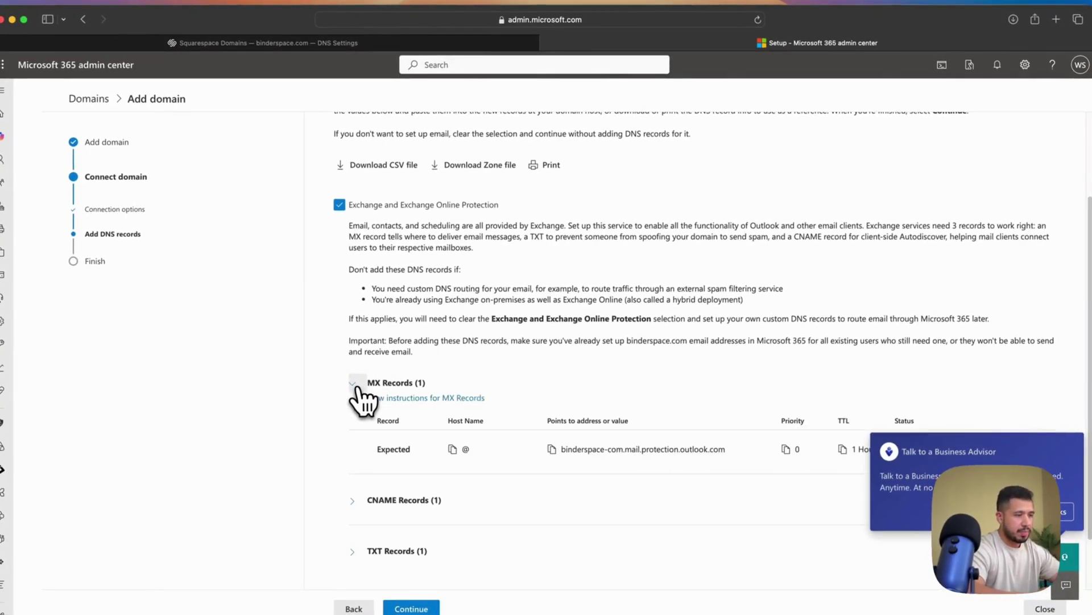
Start a new Squarespace MX record with host @ and edit its priority to 0.
click(473, 44)
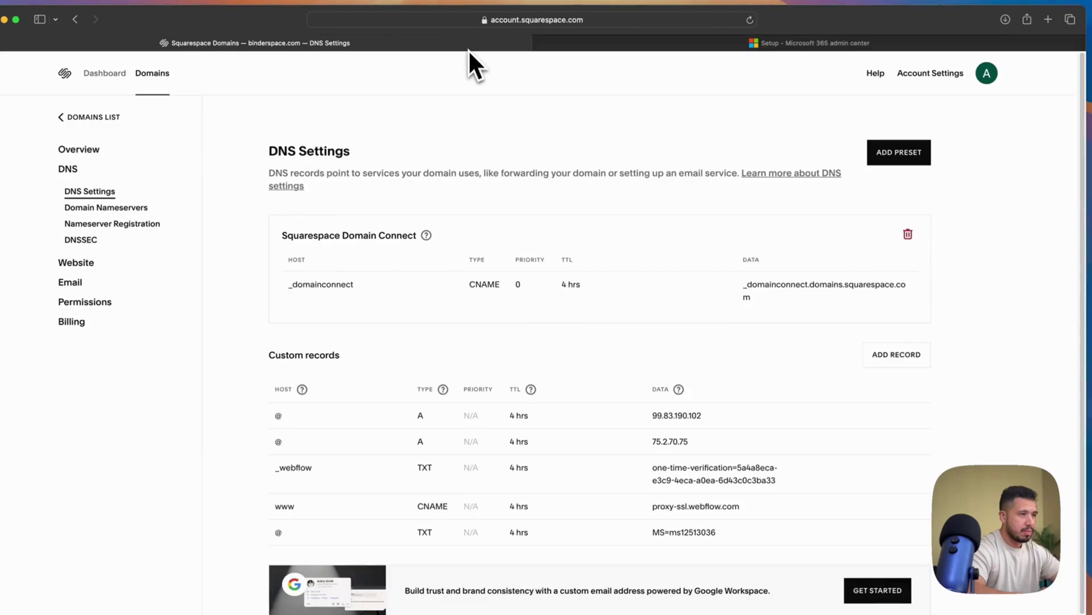
click(899, 354)
text(@)
click(488, 448)
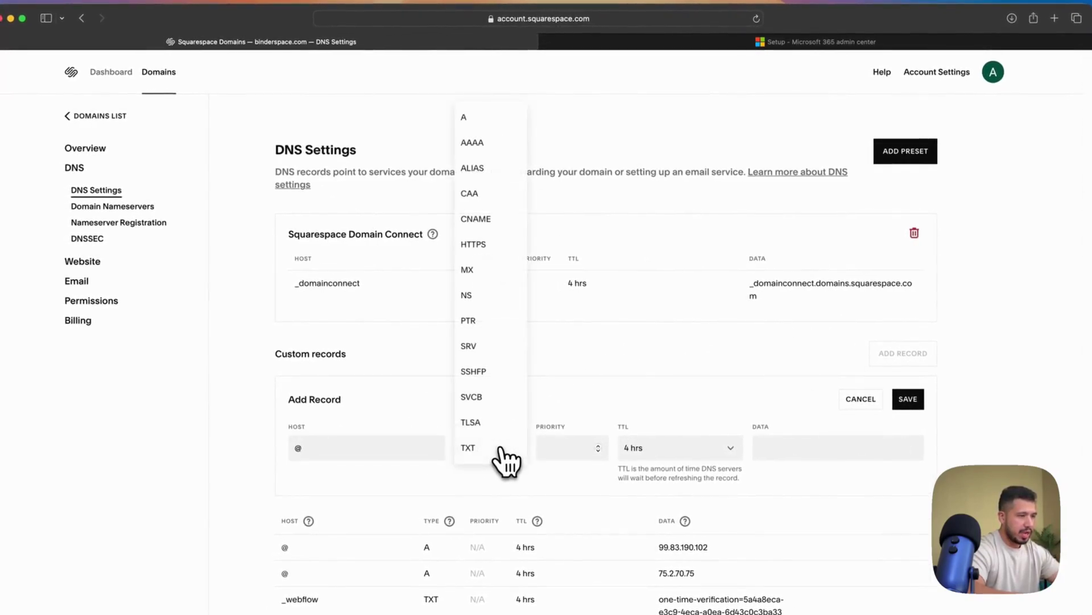
click(483, 270)
click(587, 449)
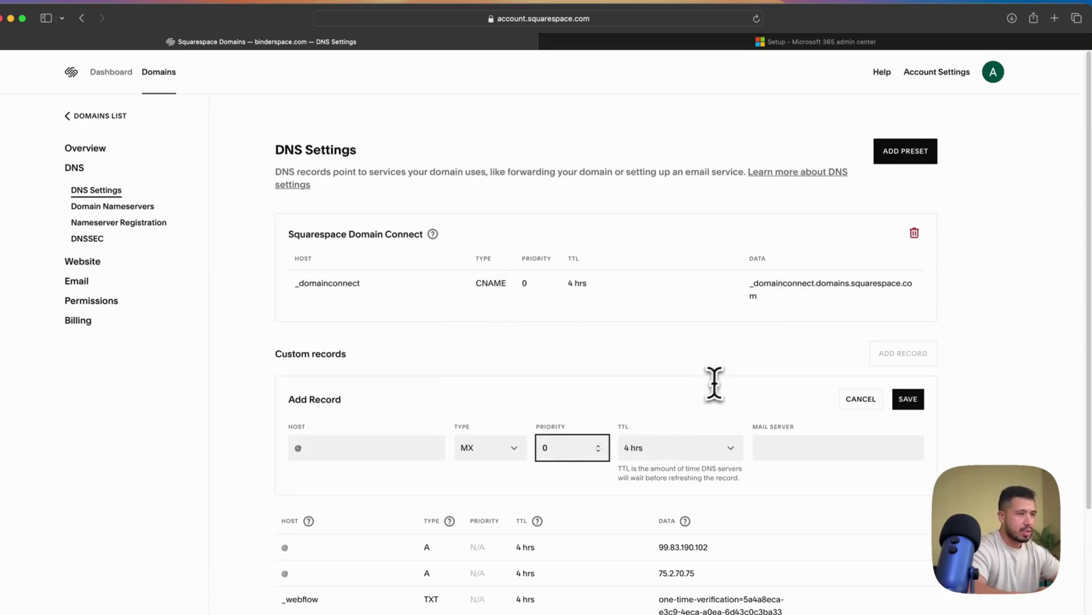
Paste binderspace-com.mail.protection.outlook.com as the mail server and save the MX record.
click(701, 45)
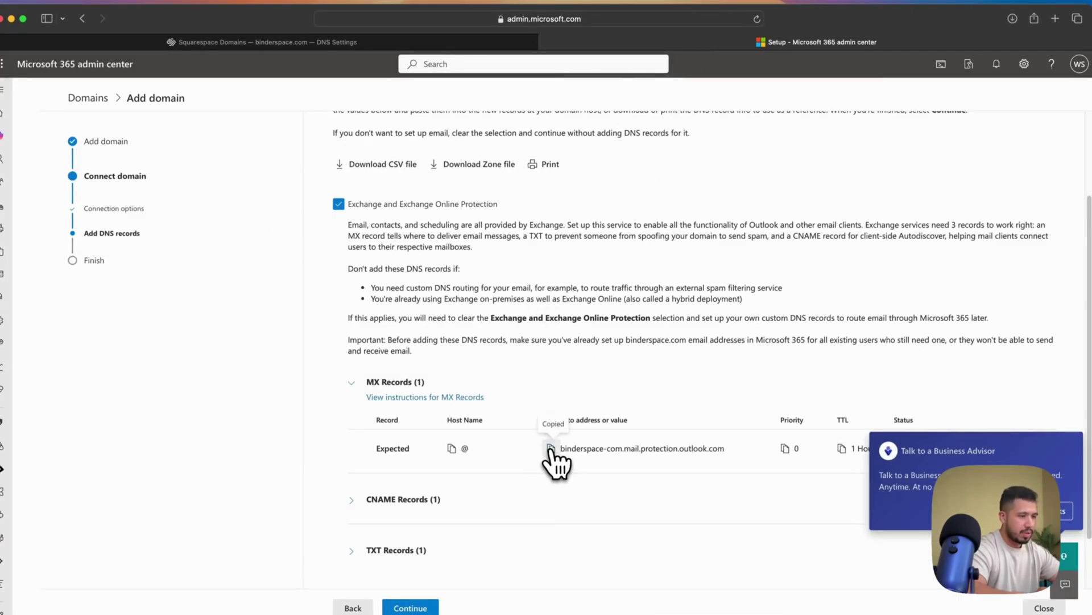
click(454, 42)
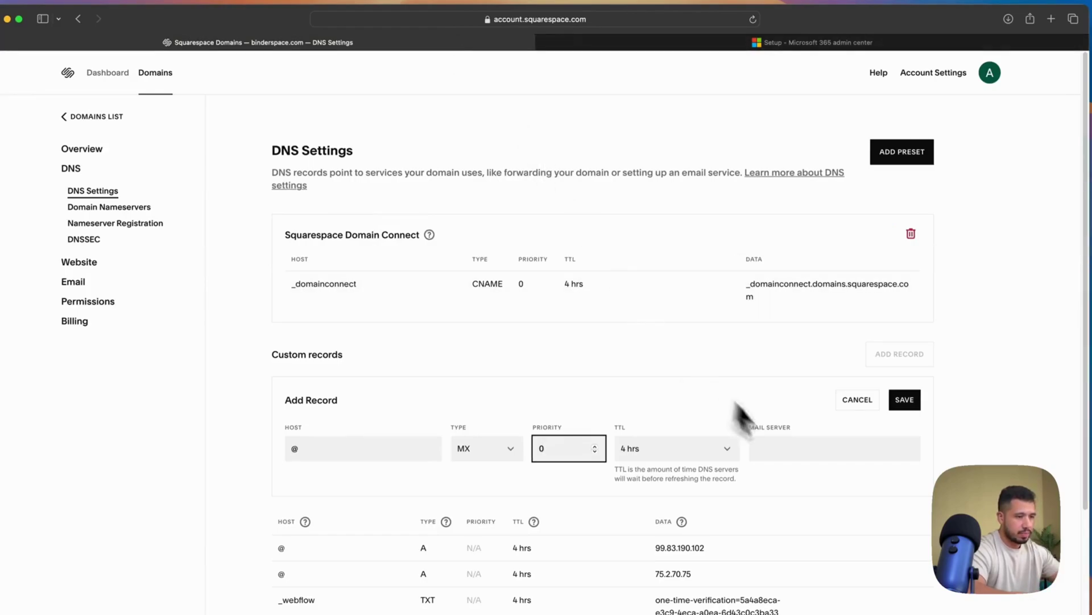
click(803, 449)
key(super+v)
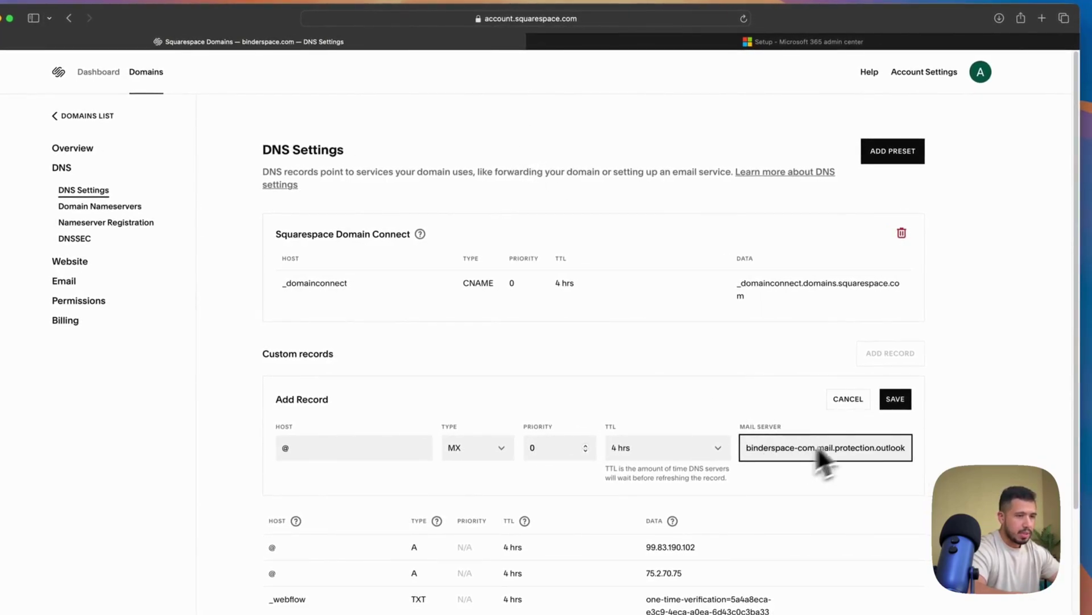
click(902, 402)
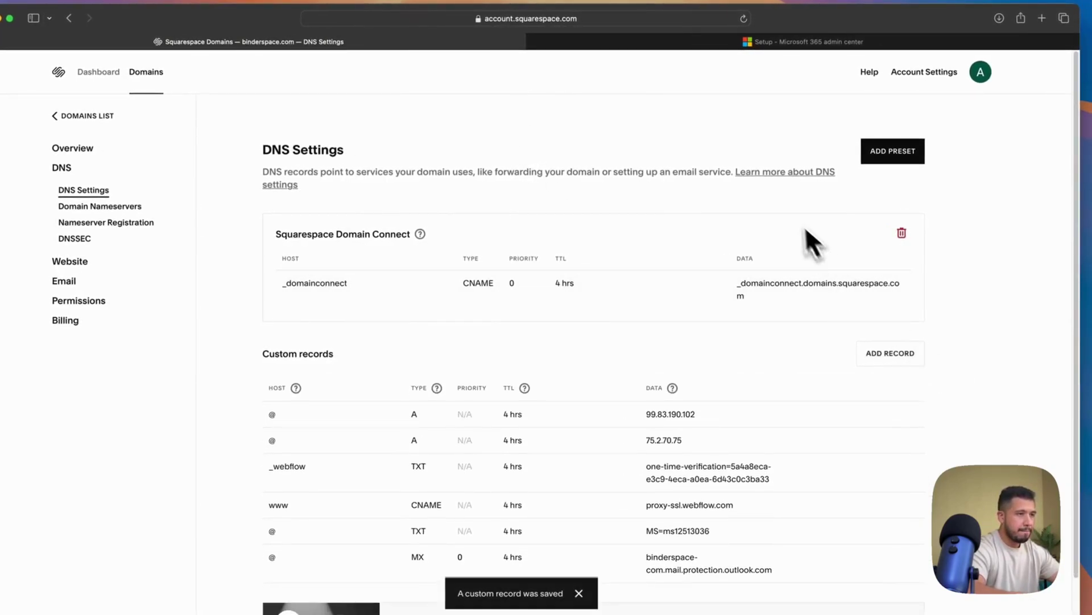
Expand the CNAME record details in Microsoft 365 to copy the autodiscover host.
click(600, 47)
scroll(421, 484, down, 5)
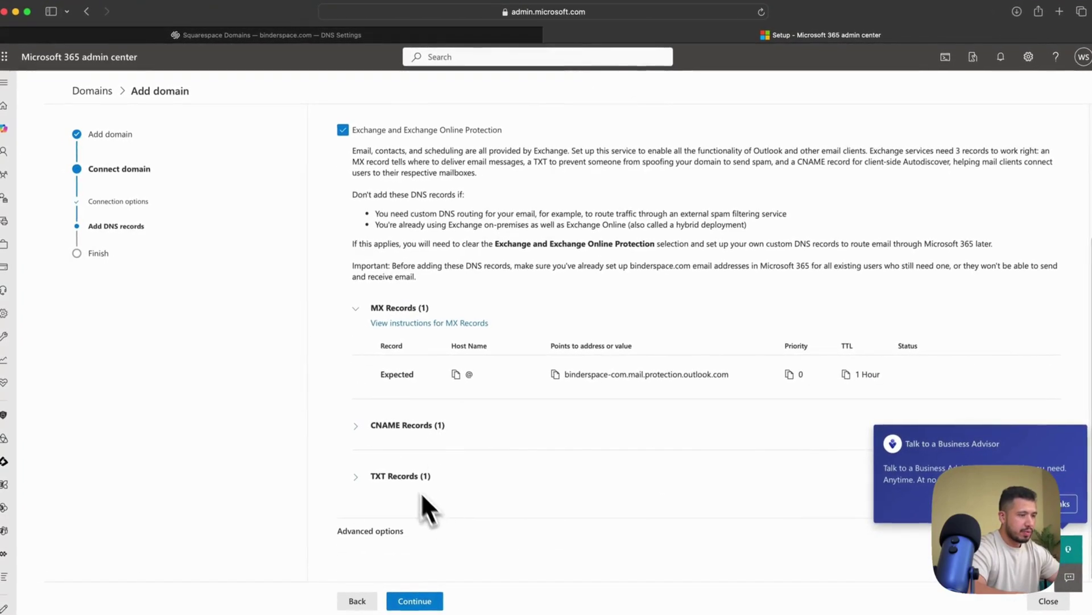
click(360, 426)
scroll(462, 456, down, 2)
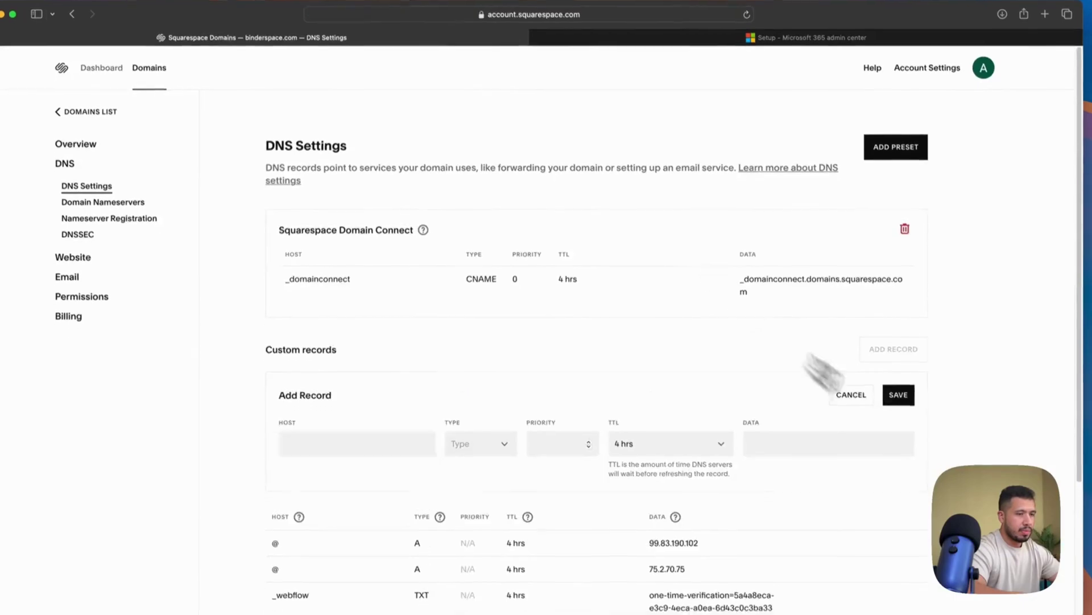
Create a new Squarespace record with host autodiscover and type CNAME.
click(851, 392)
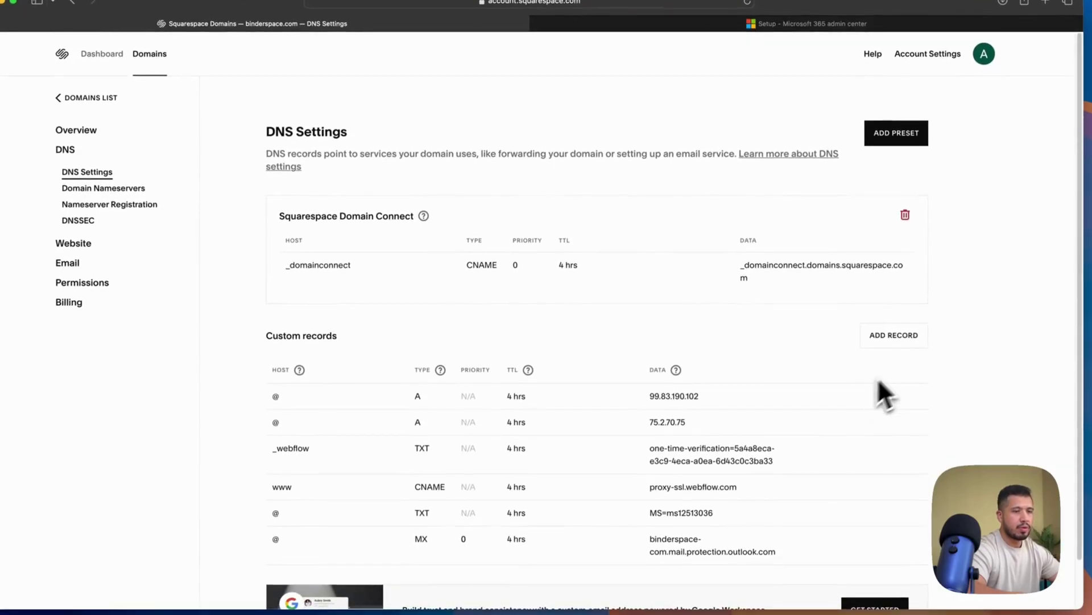
click(910, 340)
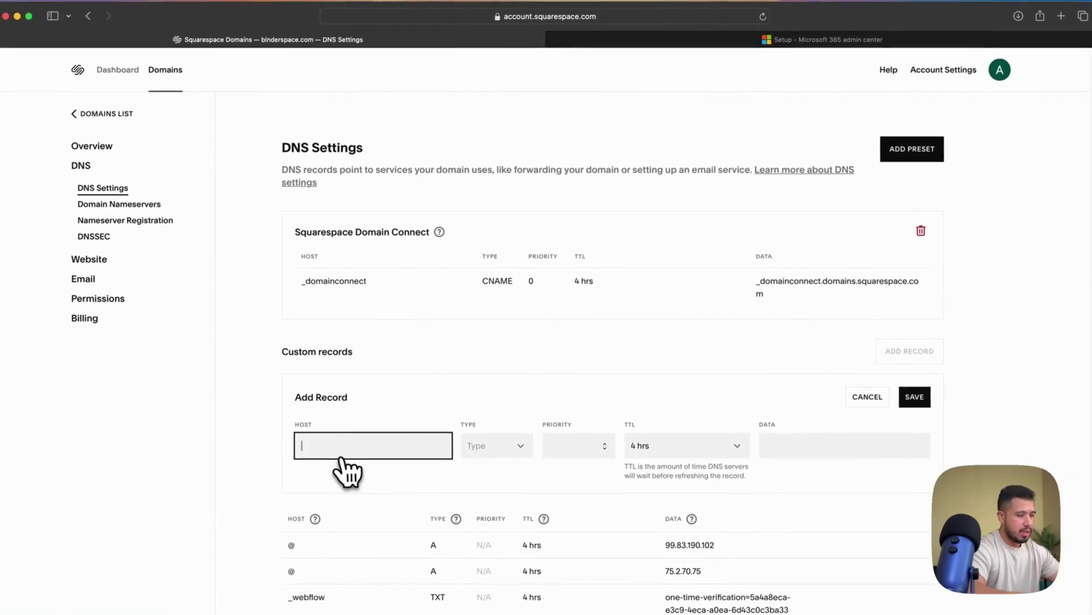
text(autodiscover)
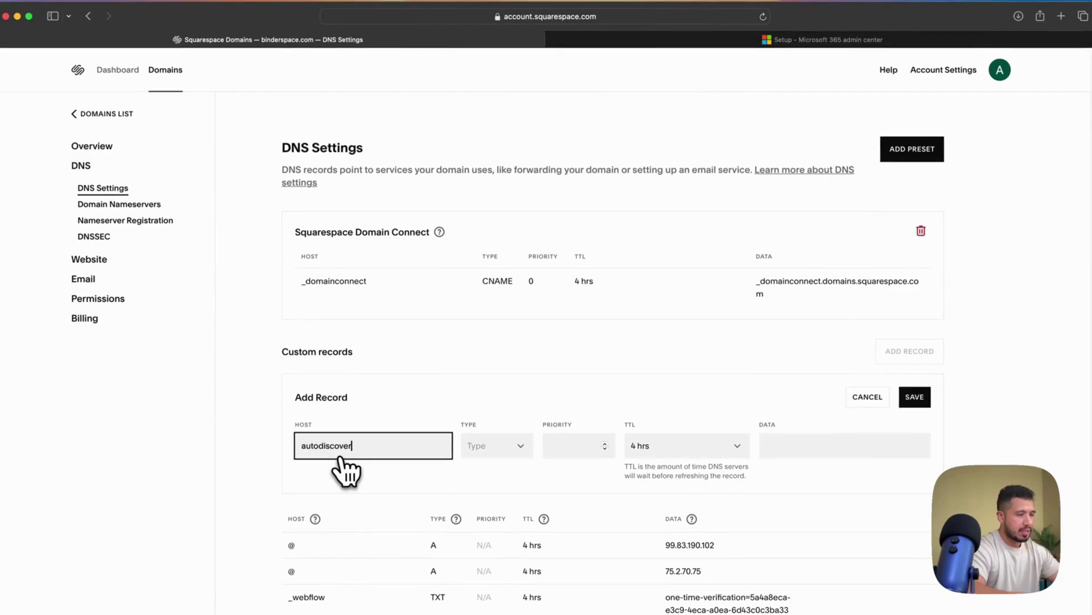
click(510, 447)
click(506, 220)
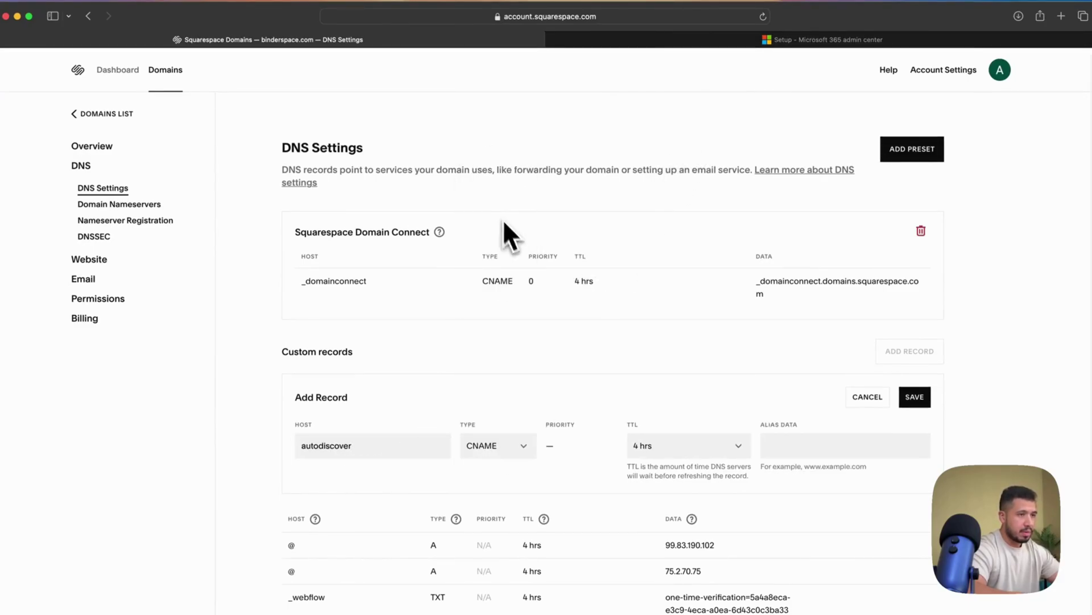
Enter autodiscover.outlook.com as the CNAME target and save the record.
click(800, 40)
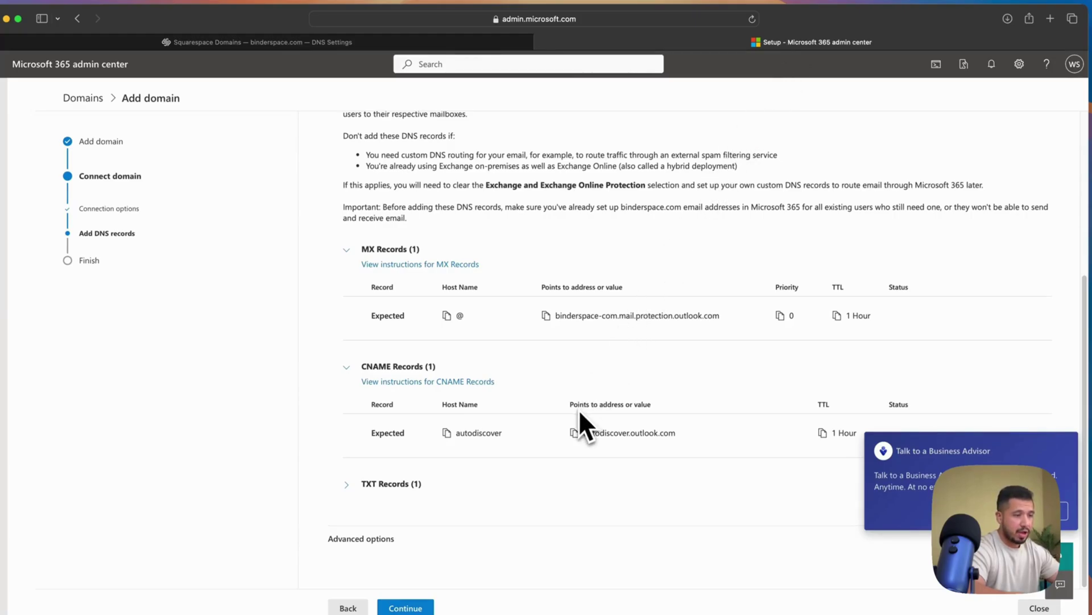
click(575, 433)
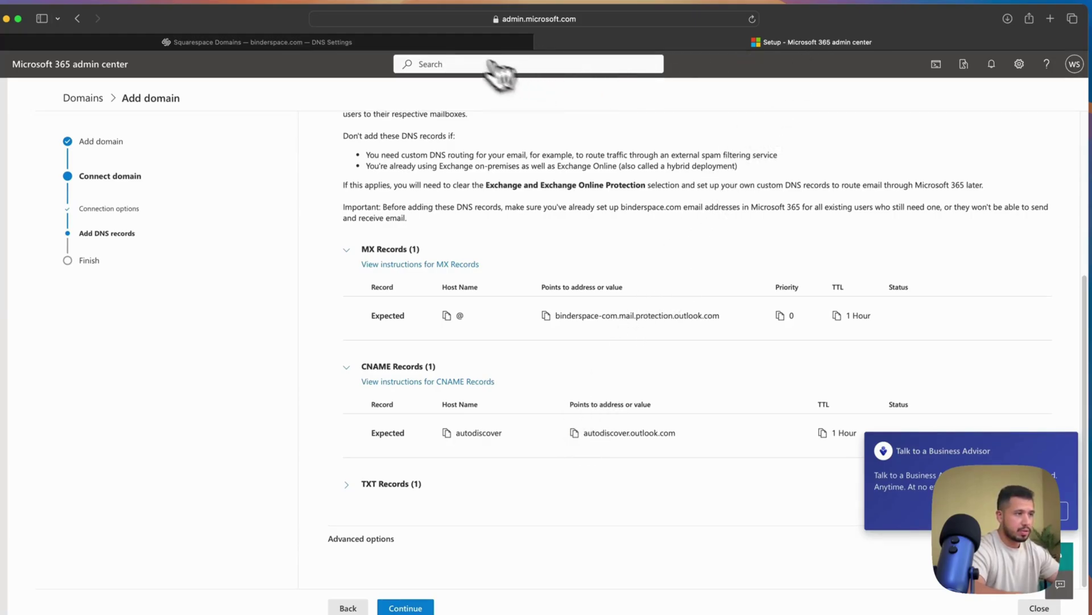
click(461, 44)
click(795, 448)
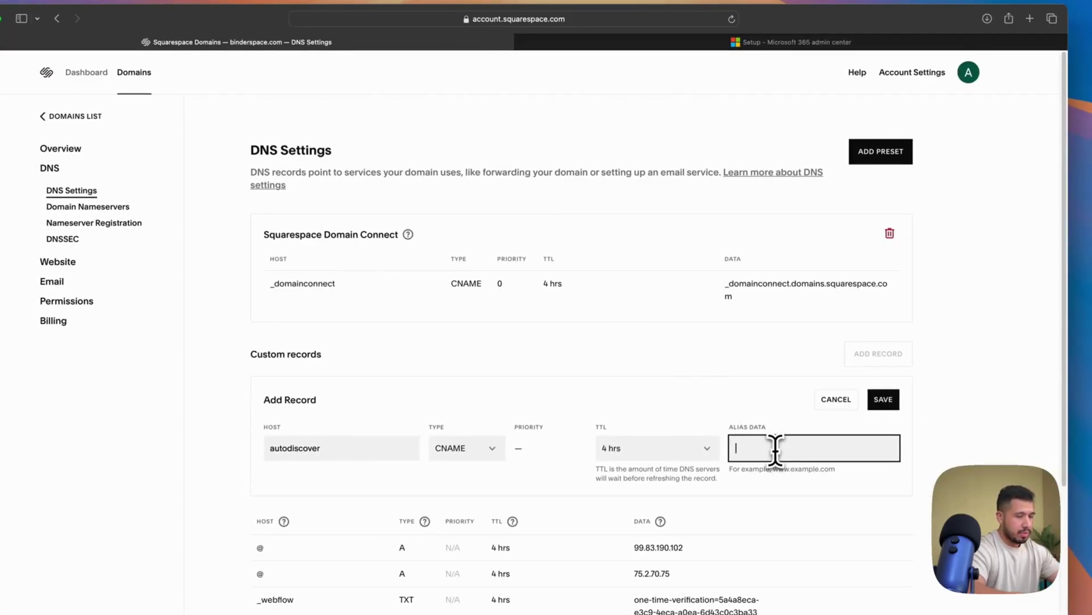
click(884, 401)
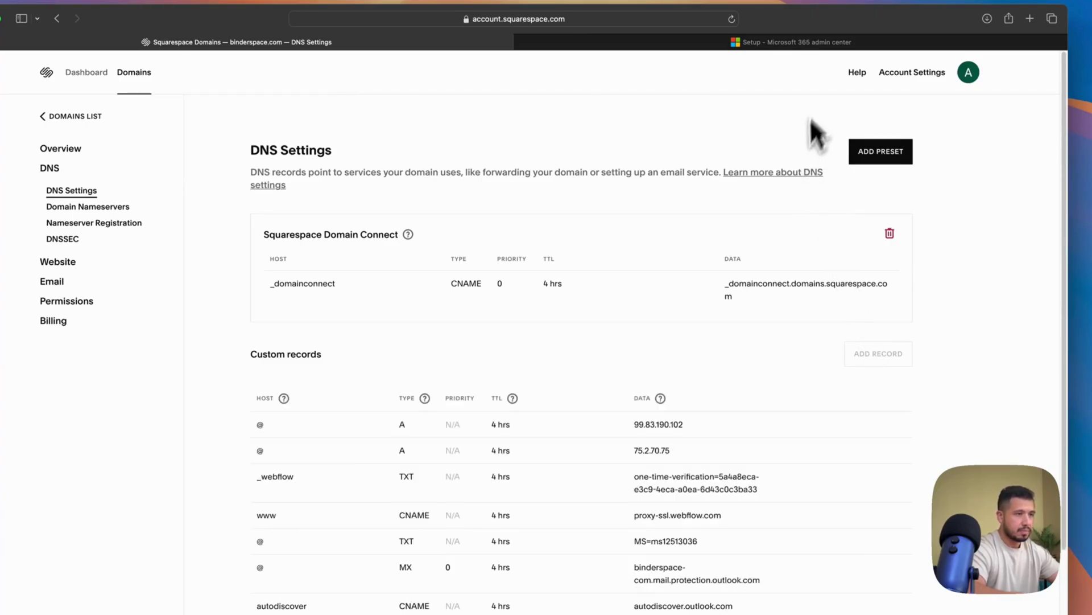
Expand the SPF TXT record in Microsoft 365 and start a Squarespace record with host @.
click(797, 43)
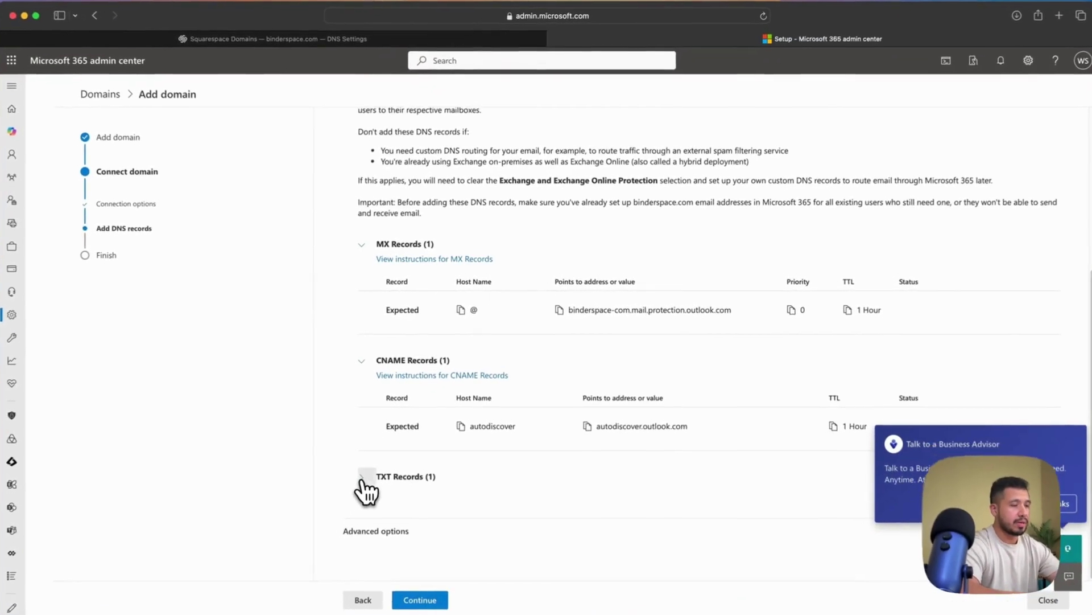
click(364, 476)
scroll(433, 495, down, 3)
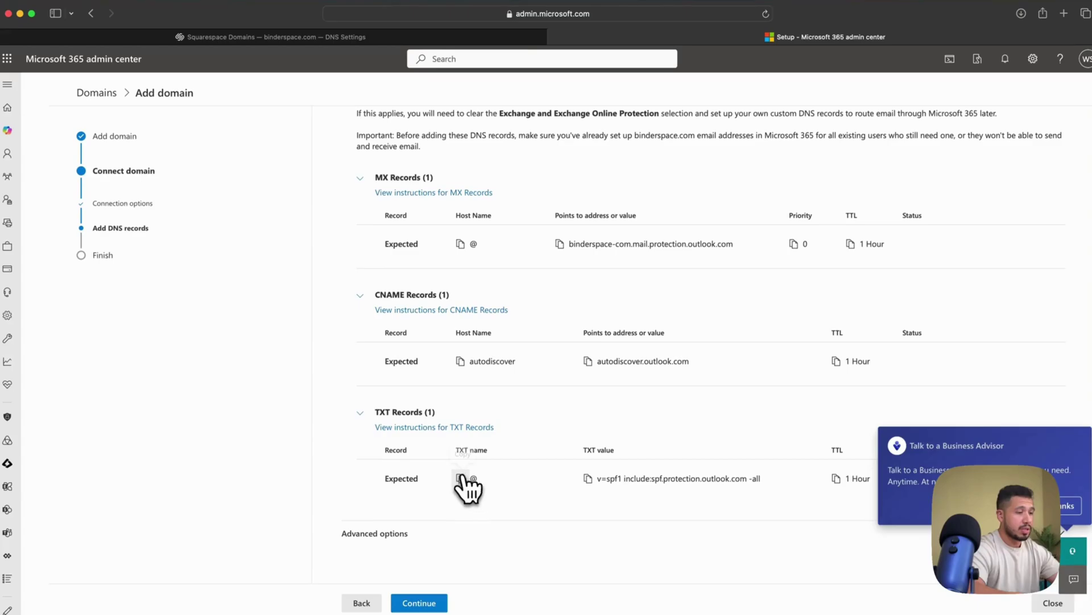
click(427, 38)
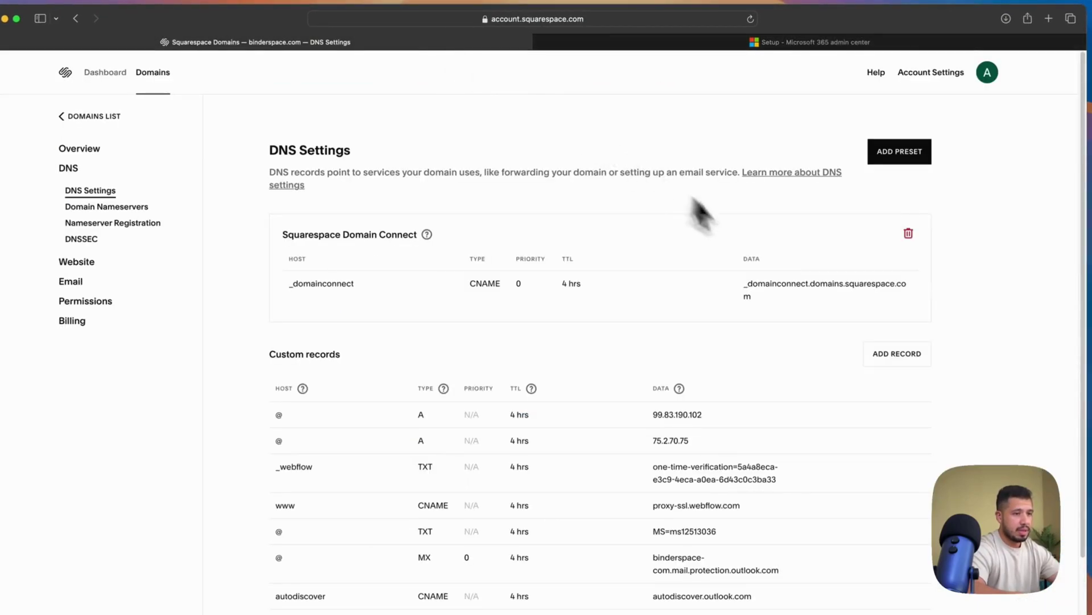
click(895, 355)
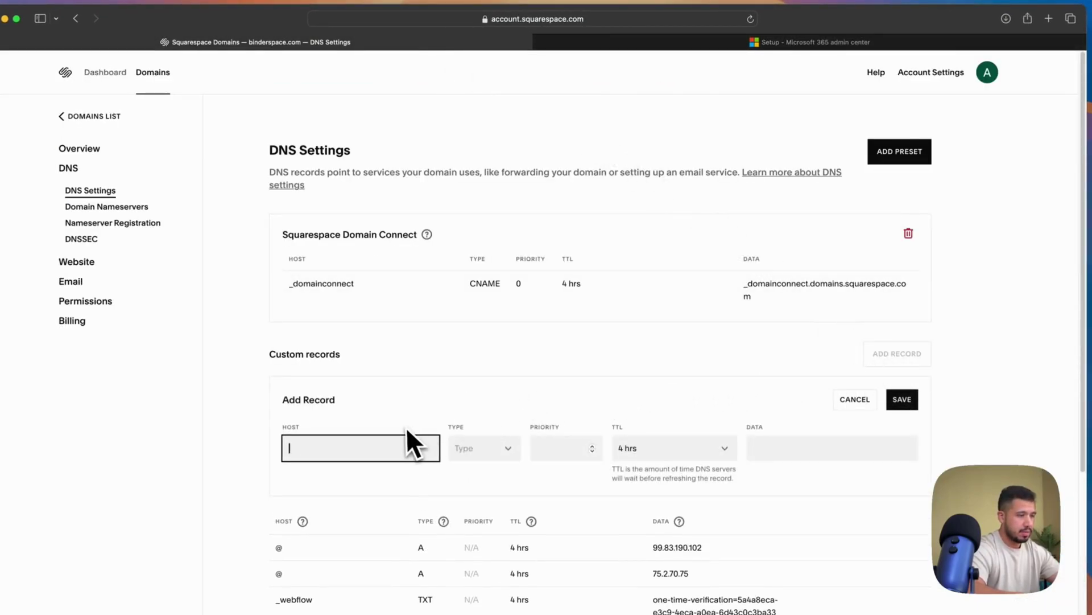
text(@)
Set type TXT, enter v=spf1 include:spf.protection.outlook.com -all as the text, and save.
click(813, 42)
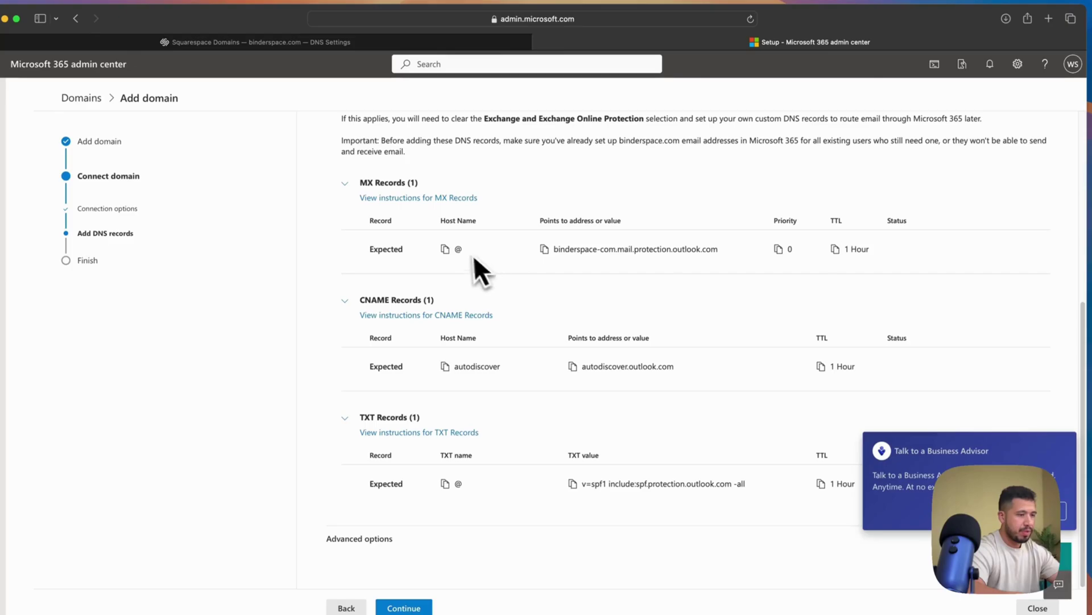
click(572, 483)
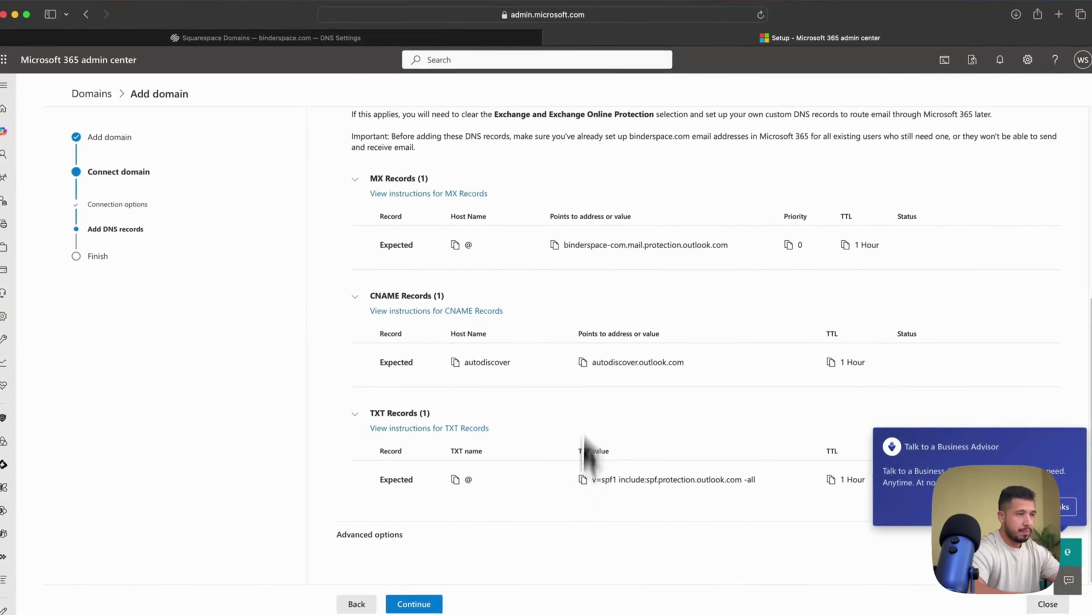
click(519, 46)
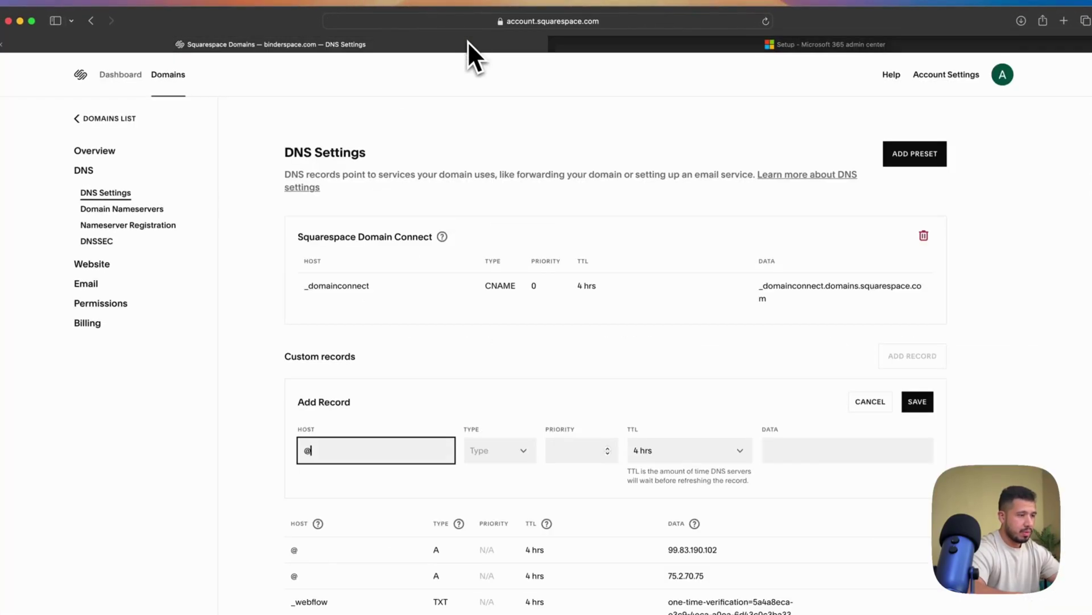
click(514, 451)
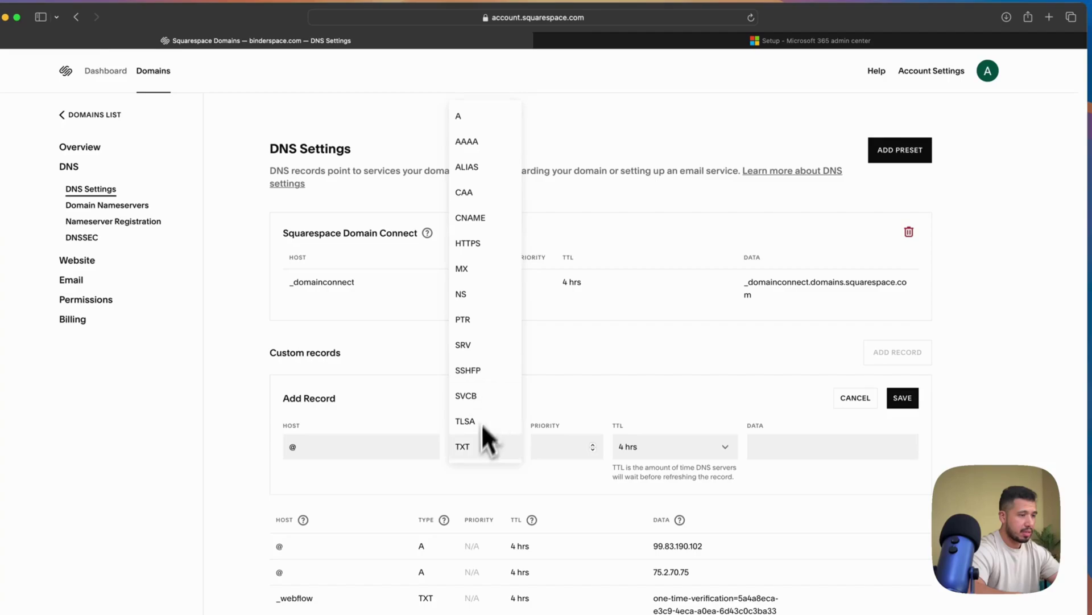
click(475, 449)
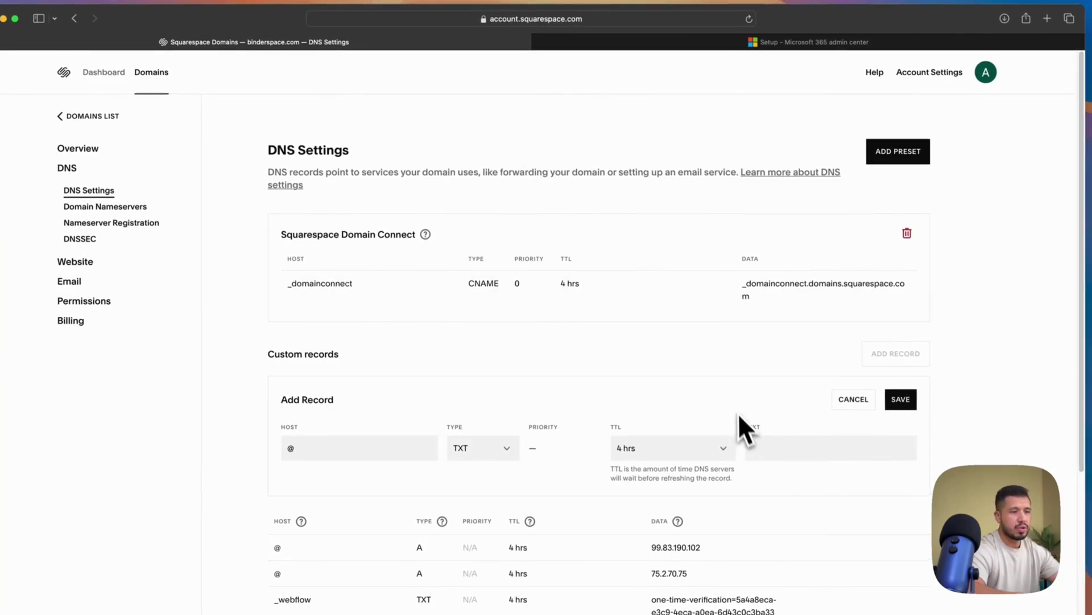
click(791, 448)
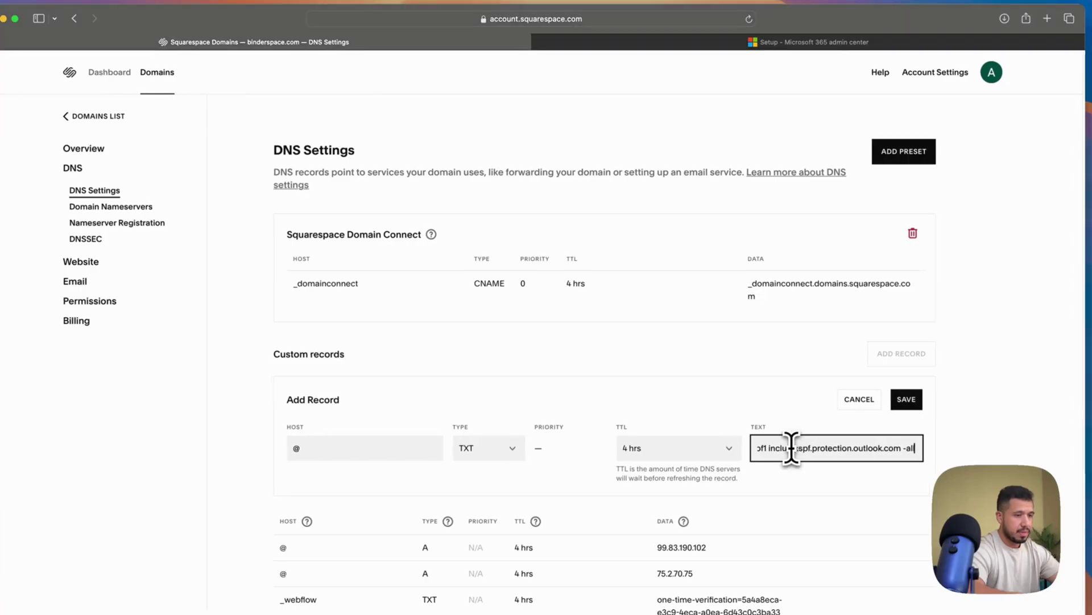
click(905, 402)
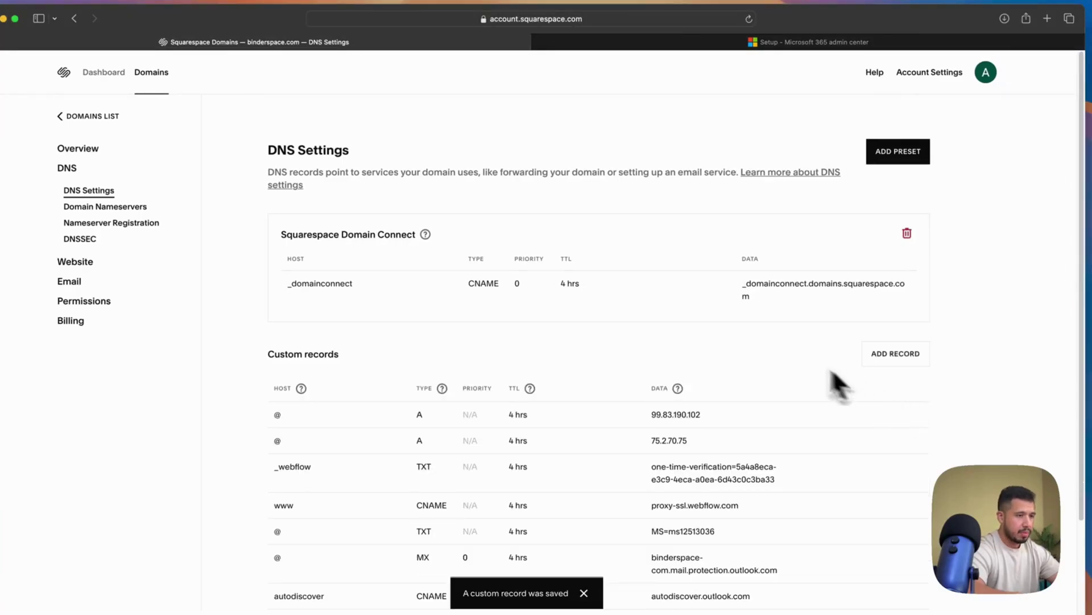
scroll(825, 365, down, 2)
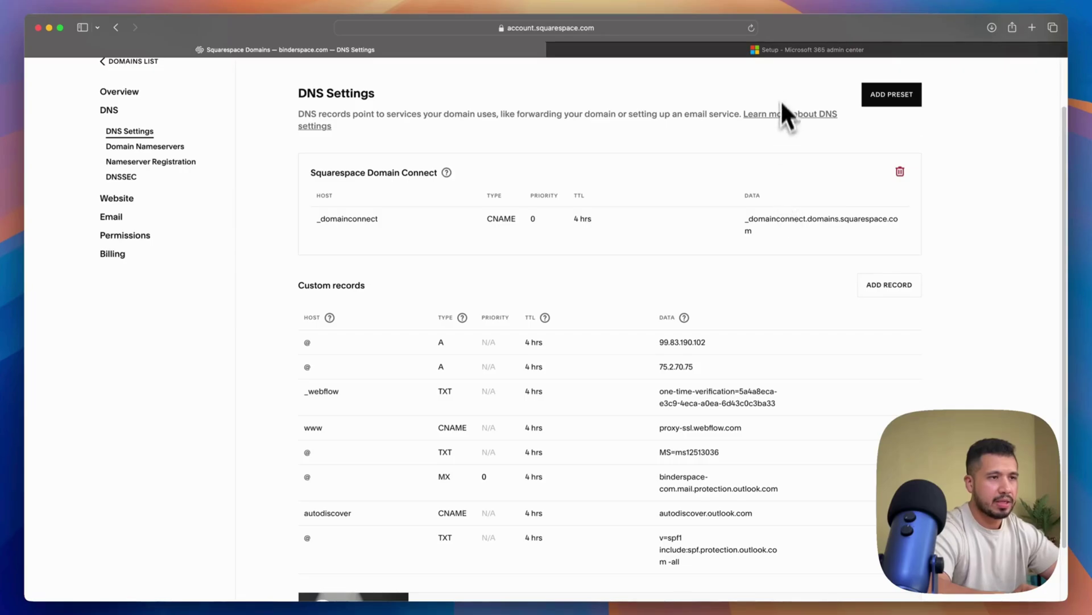
Back in Microsoft 365, submit the added DNS records so the wizard checks them.
click(790, 49)
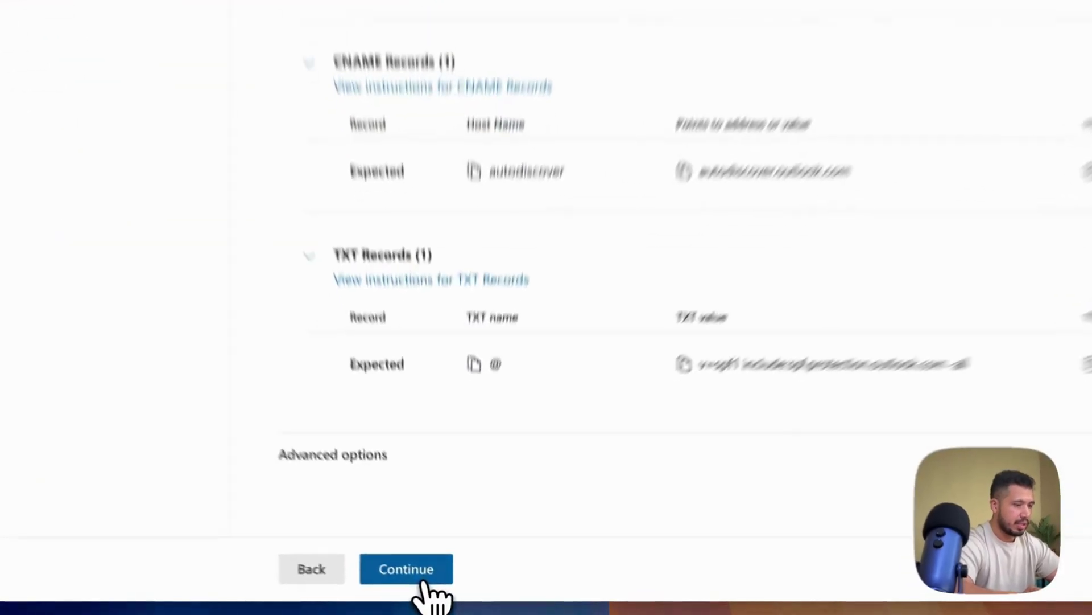
click(428, 582)
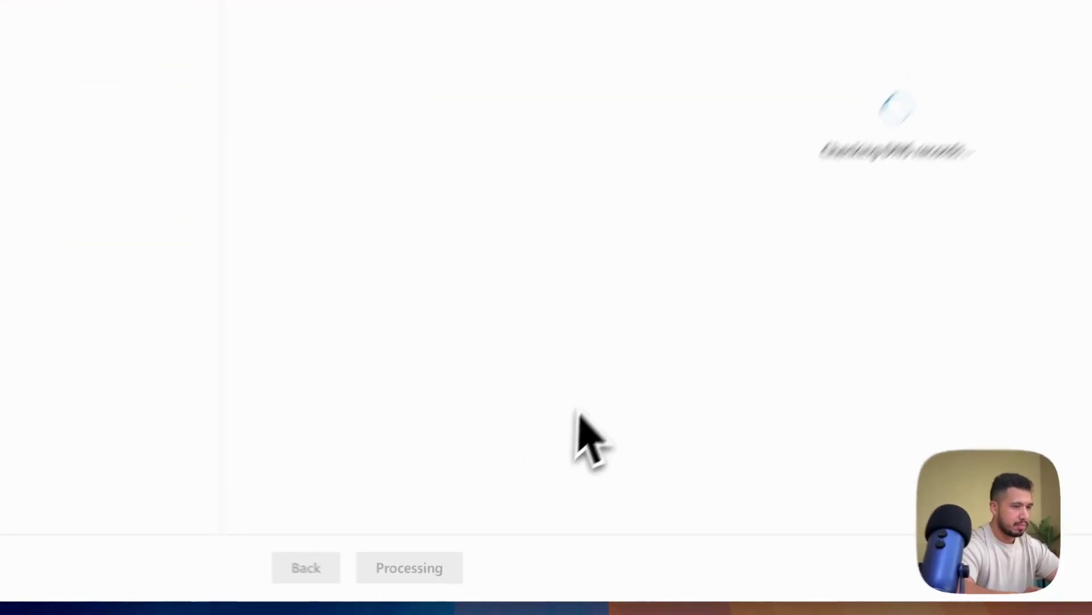